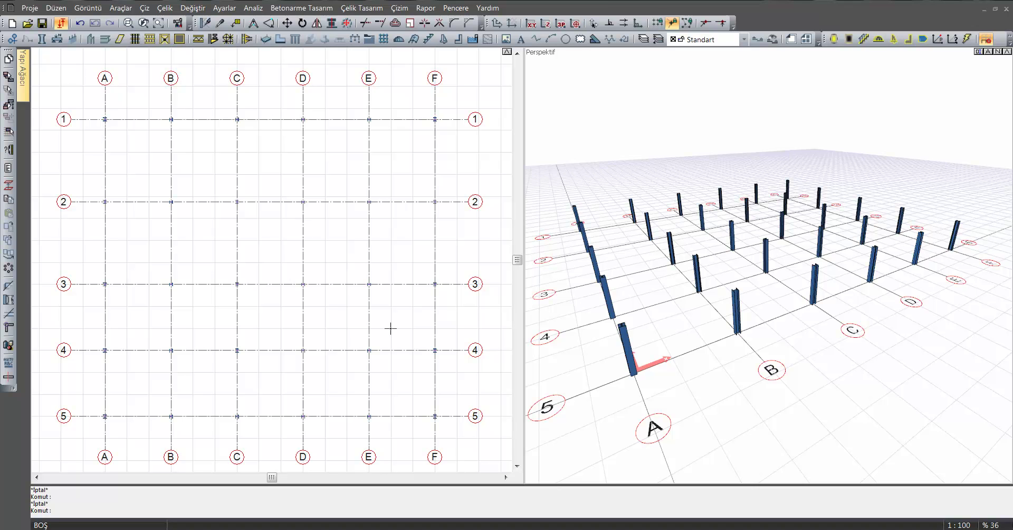
- Activate the Çelik Kiriş tool and review the profile list, keeping HE 450 B
left_click(105, 39)
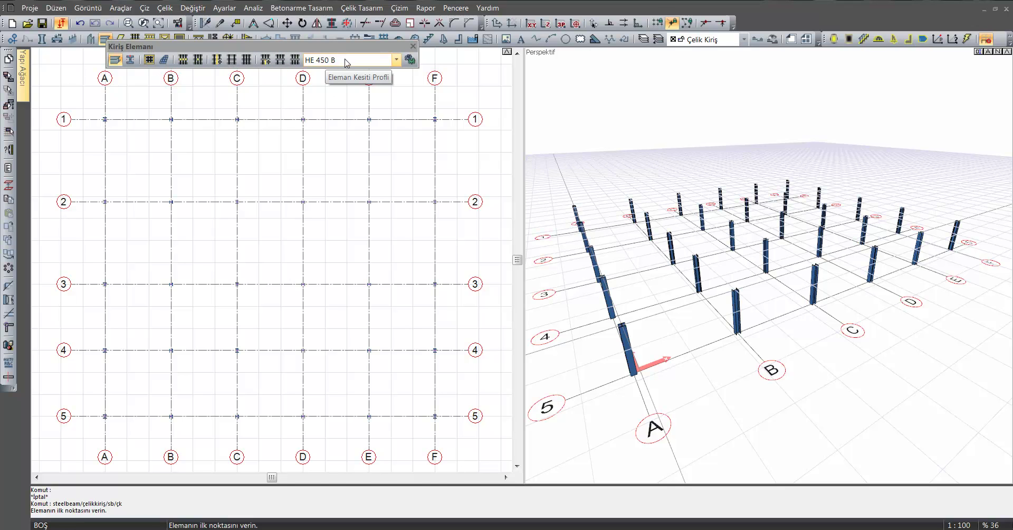
left_click(347, 62)
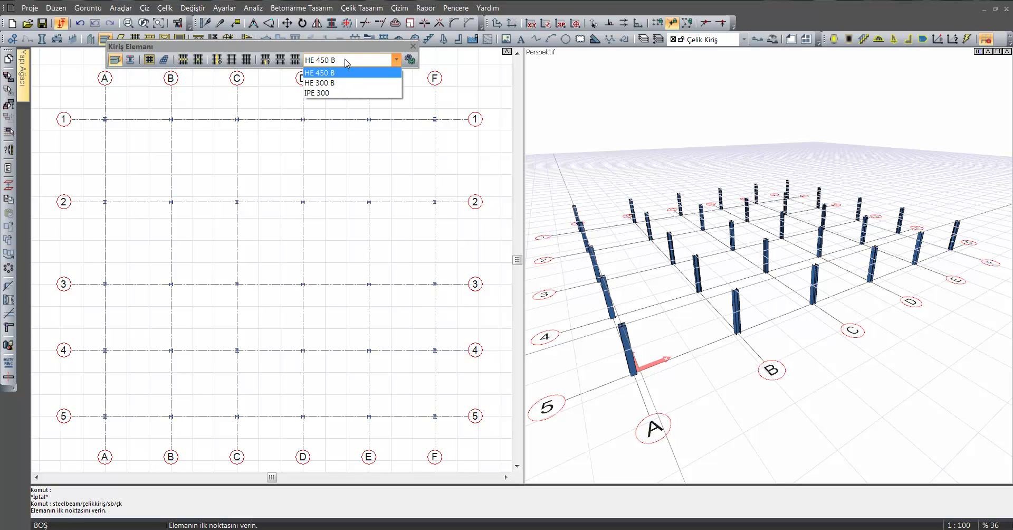
left_click(353, 61)
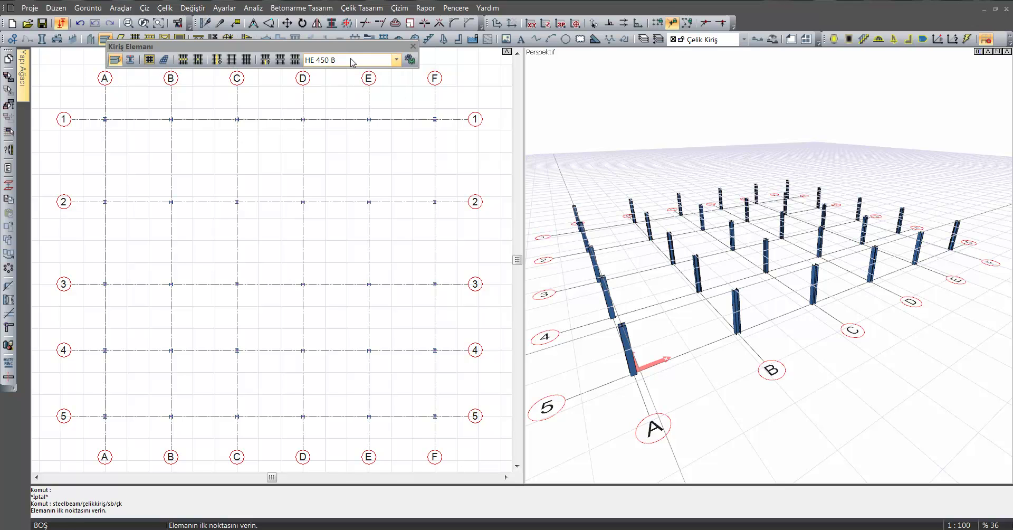
- On the Geometri page of the beam settings, replace the HE 450 B section with IPE 300
left_click(410, 60)
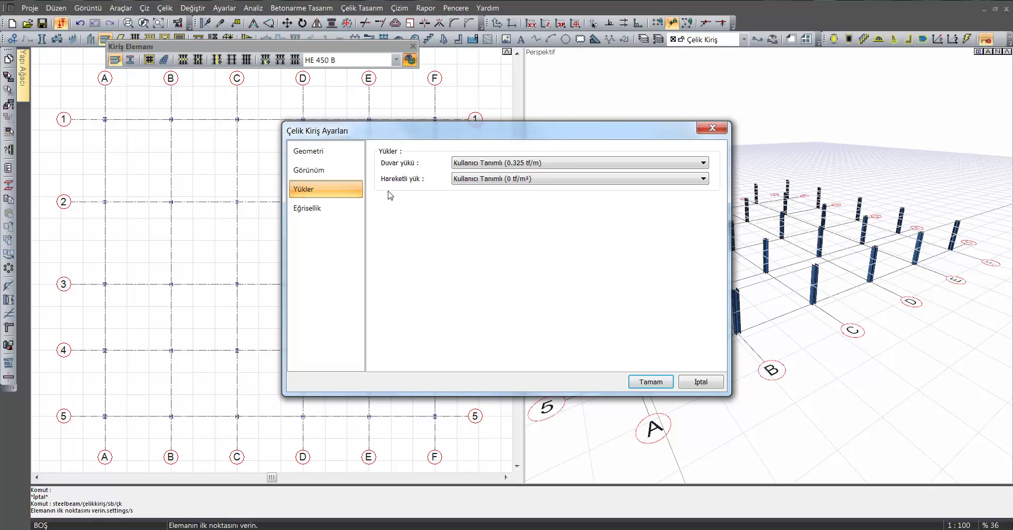
left_click_drag(491, 135, 444, 123)
left_click(269, 139)
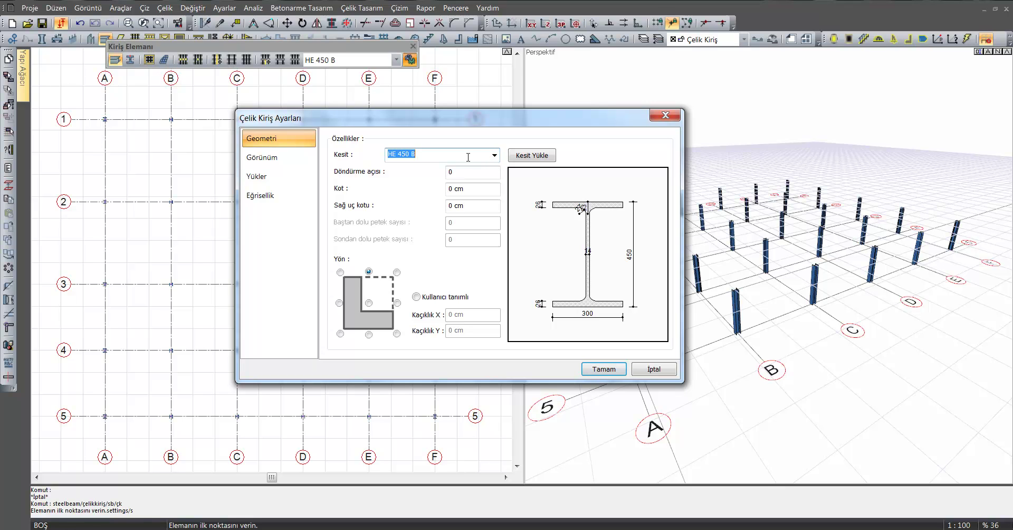
double_click(446, 156)
type("IPE 300")
key("Return")
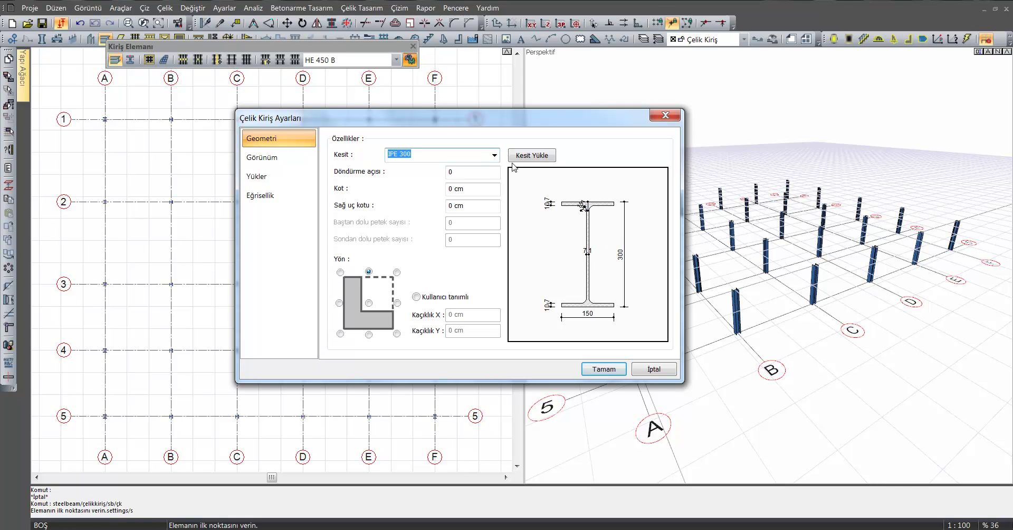
left_click(494, 156)
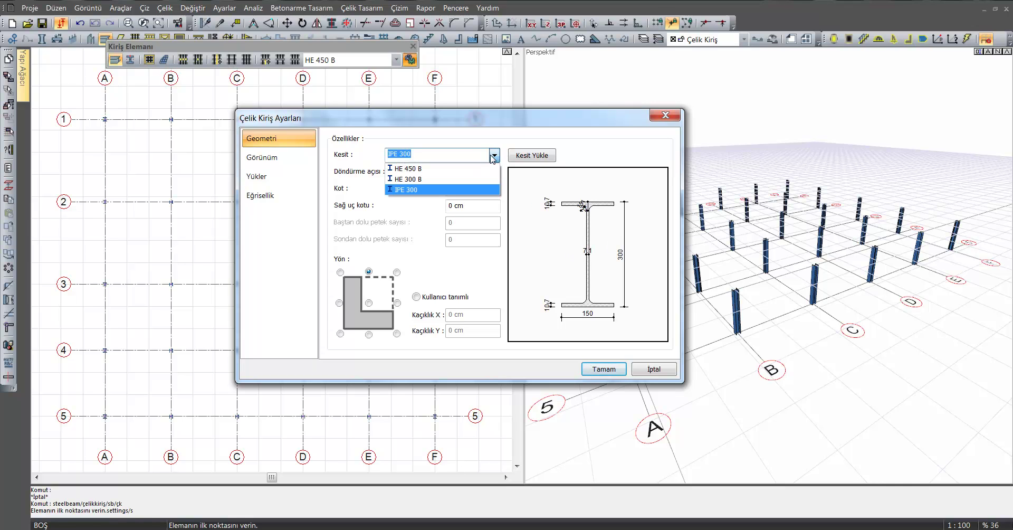
left_click(494, 156)
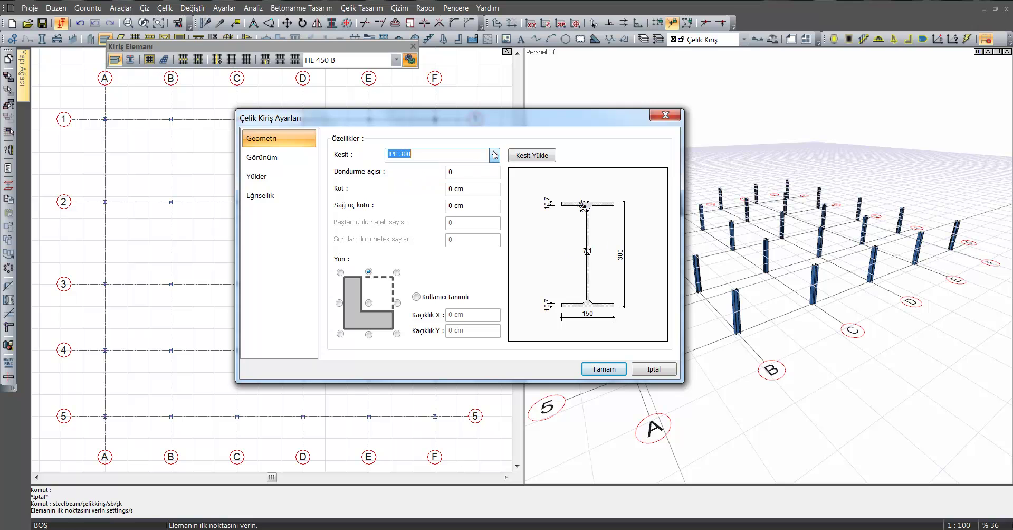
- Set the beam wall load to 28 cm gaz beton duvar (sıva dahil), 0.466875 tf/m
left_click(292, 165)
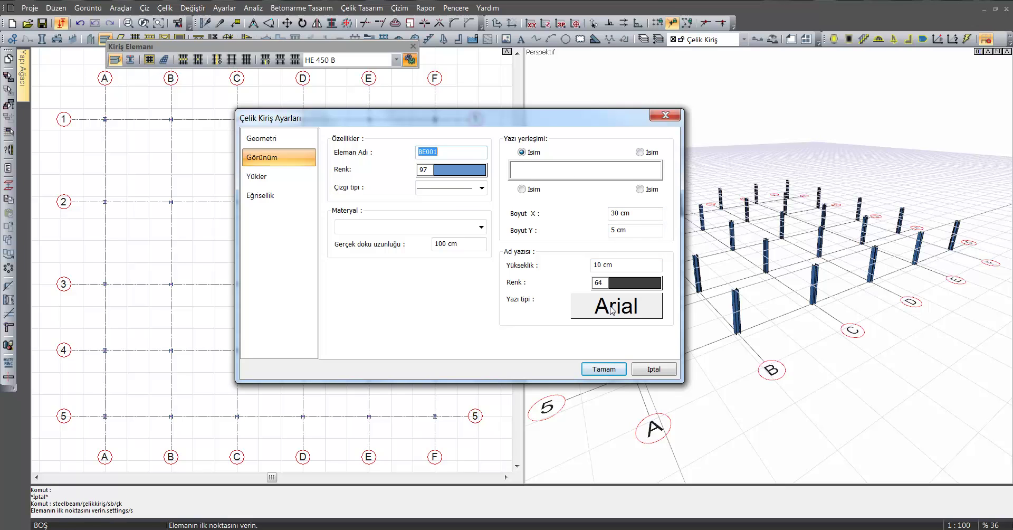
left_click(295, 180)
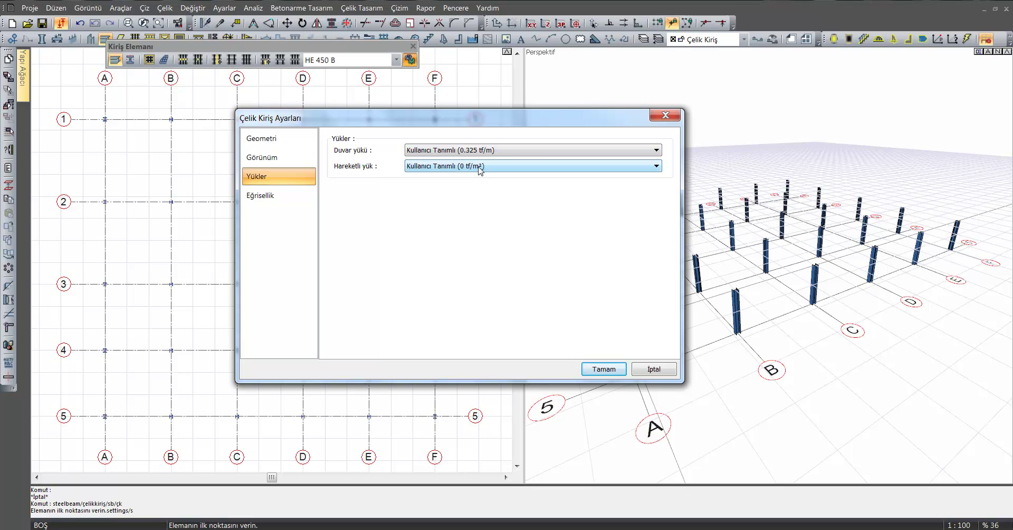
left_click(493, 150)
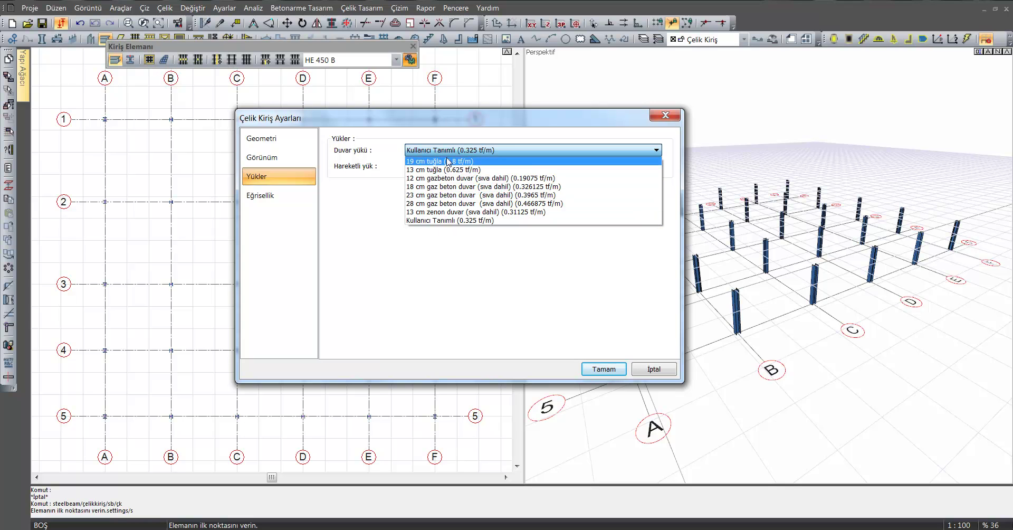
left_click(457, 221)
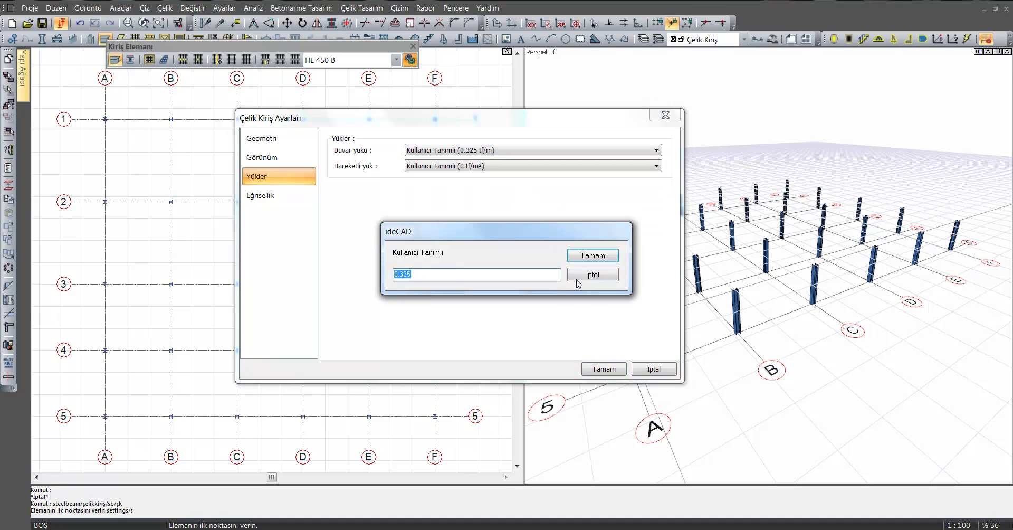
left_click(577, 280)
left_click(498, 155)
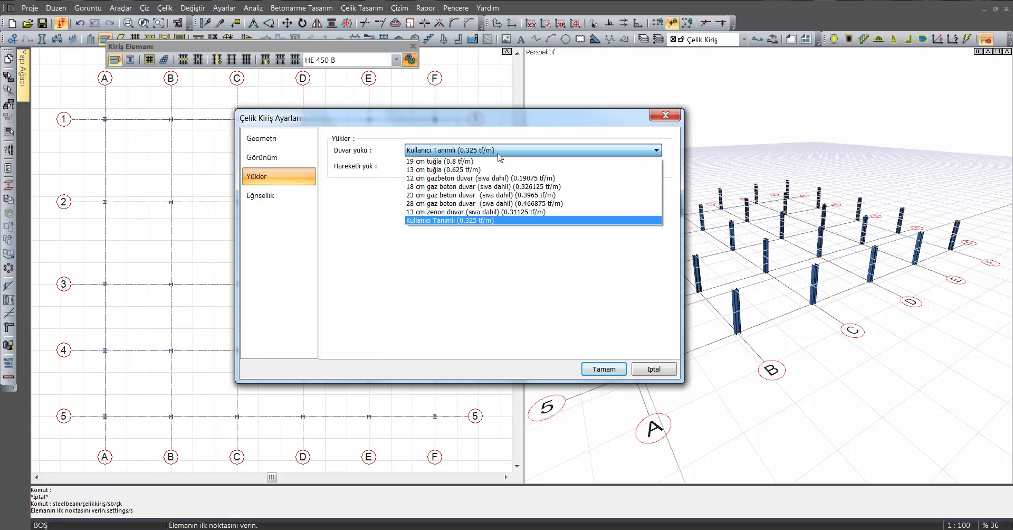
left_click(472, 204)
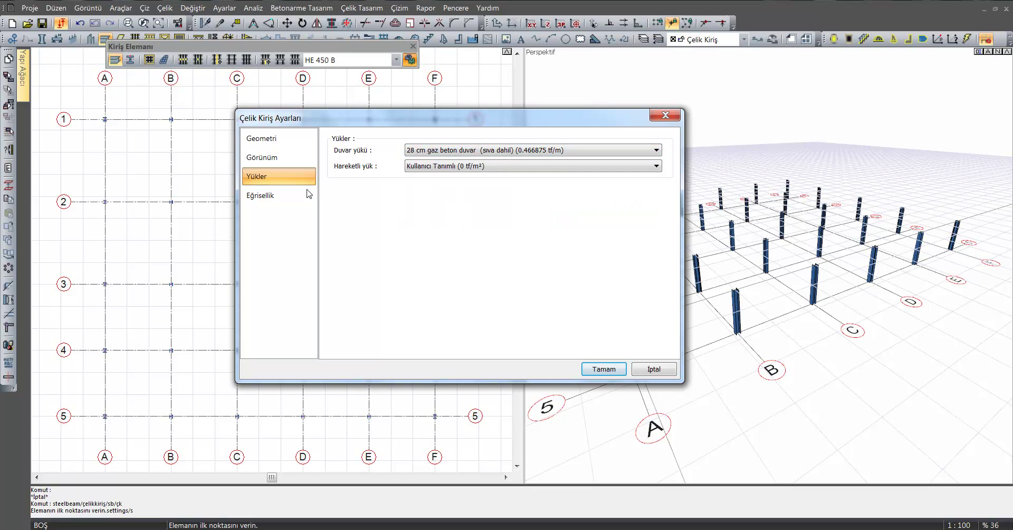
- Set a user-defined (Kullanıcı Tanımlı) live load of 2 tf/m²
left_click(473, 167)
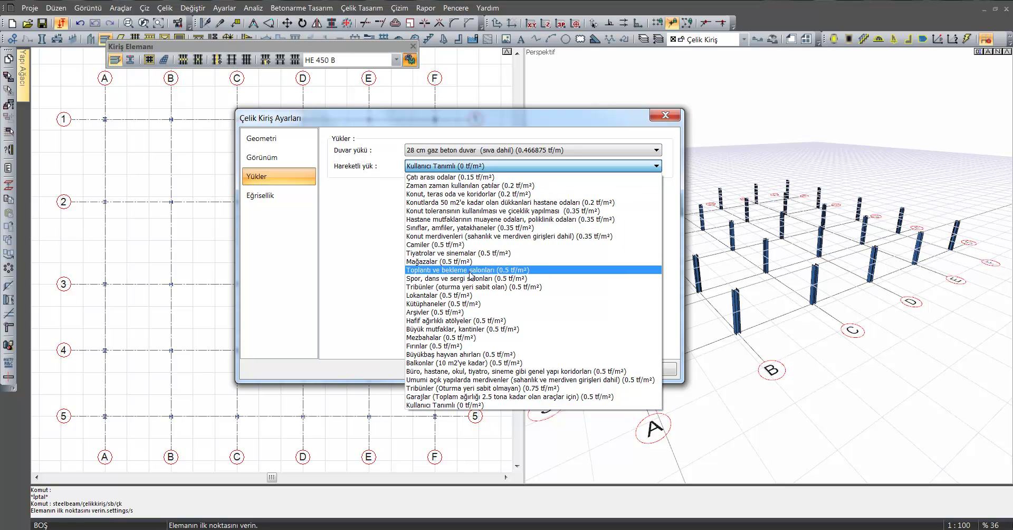
left_click(467, 405)
type("2")
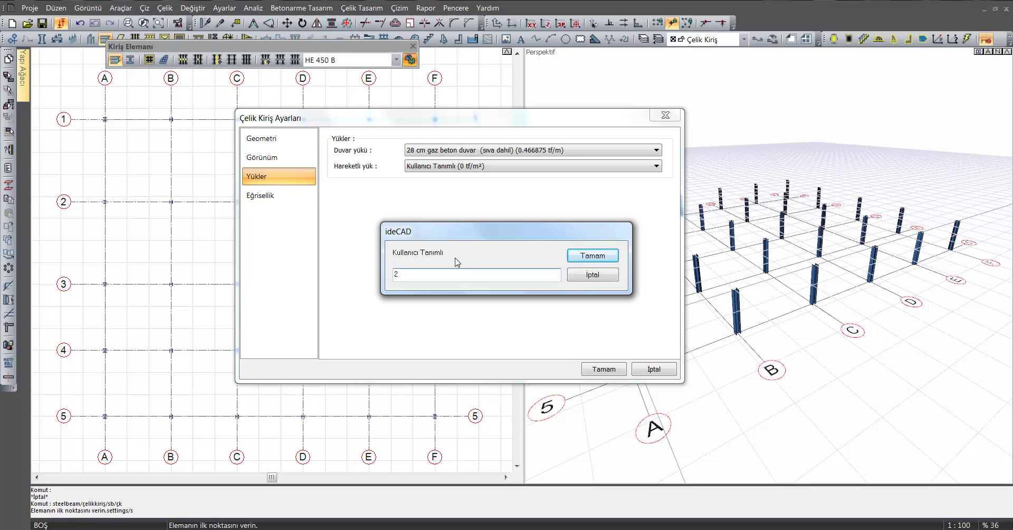
left_click(610, 256)
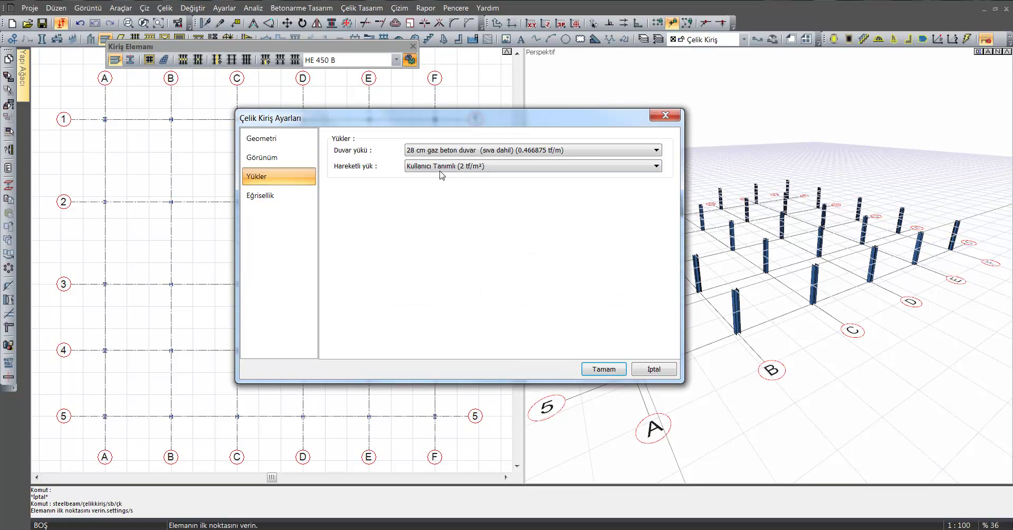
- Confirm the IPE 300 beam settings and bring the grid's top-left corner into view
left_click(272, 196)
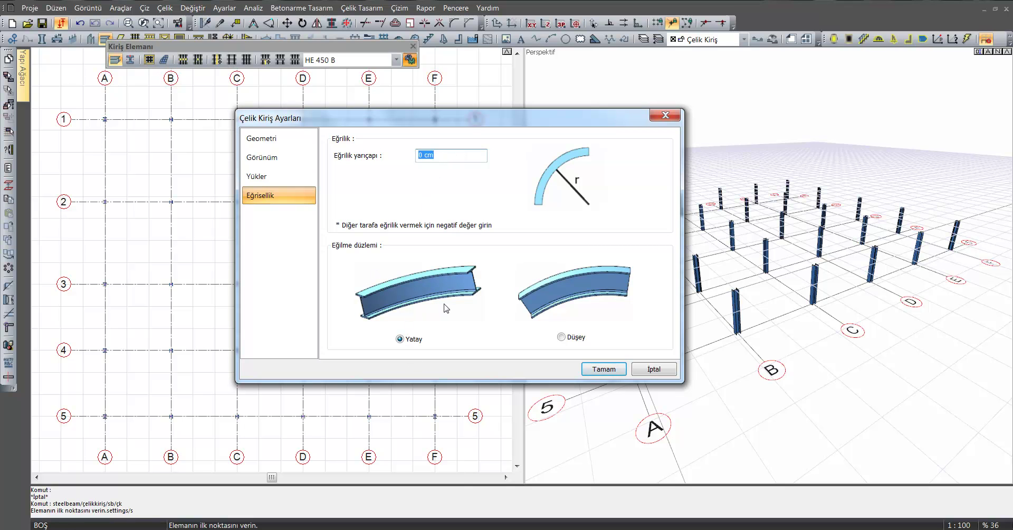
left_click(285, 138)
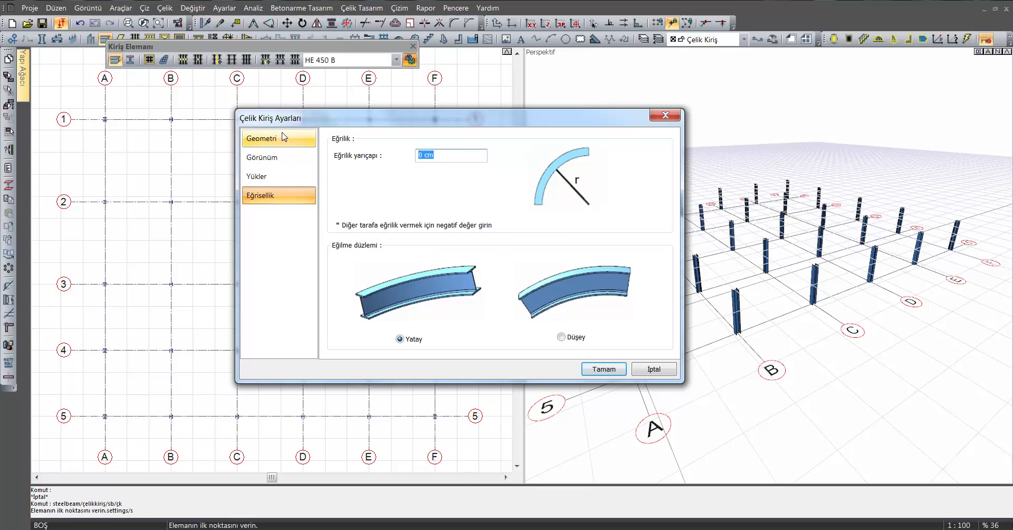
left_click(602, 368)
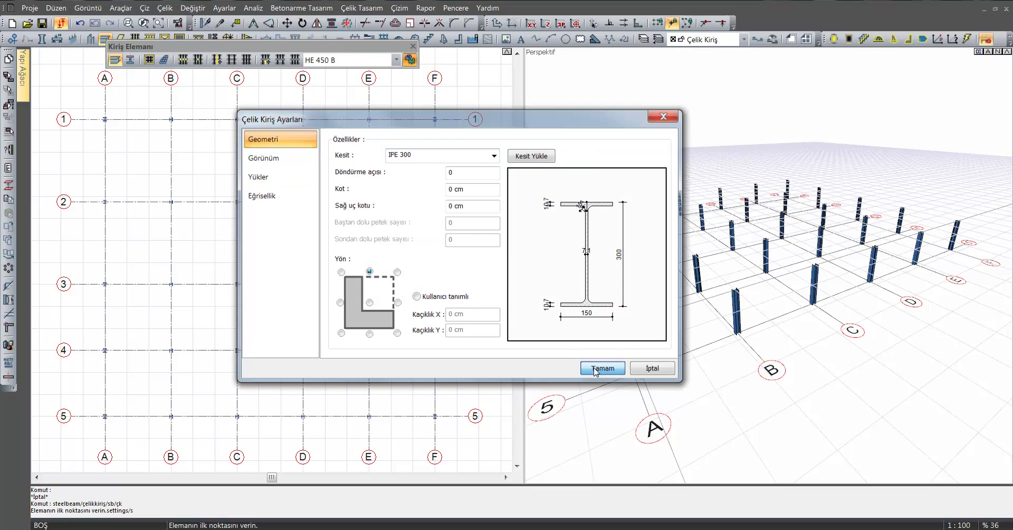
mouse_move(156, 172)
middle_mouse_down()
mouse_move(190, 167)
mouse_move(239, 190)
mouse_move(220, 158)
mouse_move(224, 190)
middle_mouse_up()
scroll(232, 193, "up", 1)
scroll(223, 193, "down", 1)
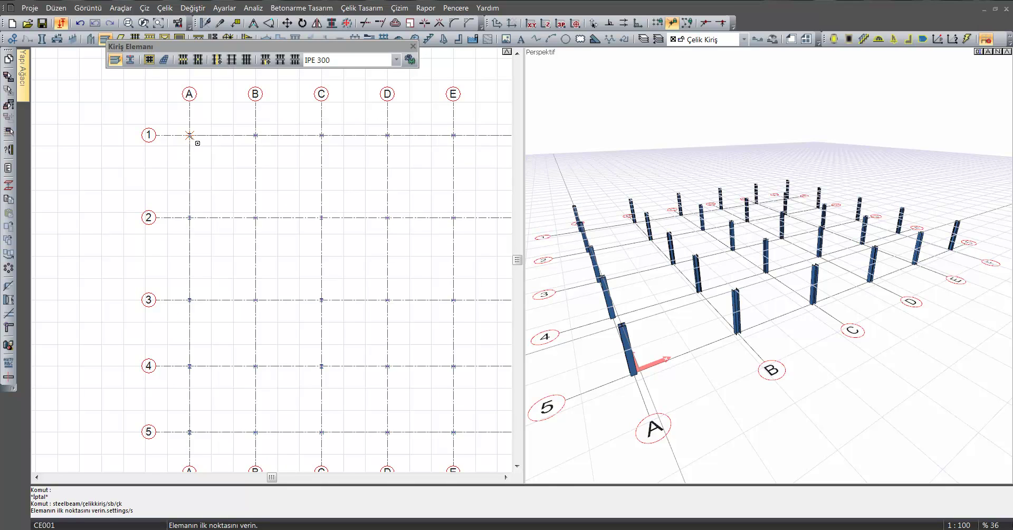
- Draw IPE 300 beams down axis A from A1 to A5
left_click(189, 135)
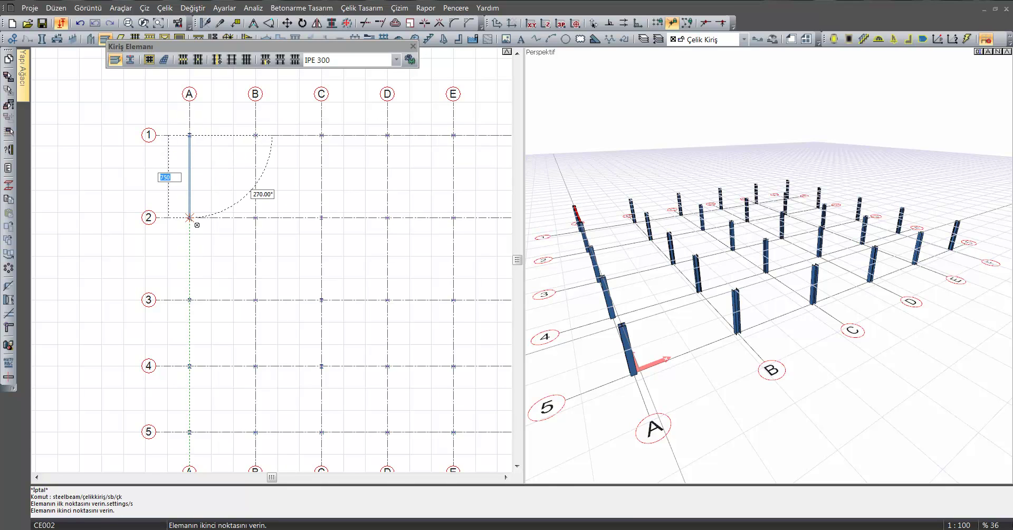
left_click(190, 300)
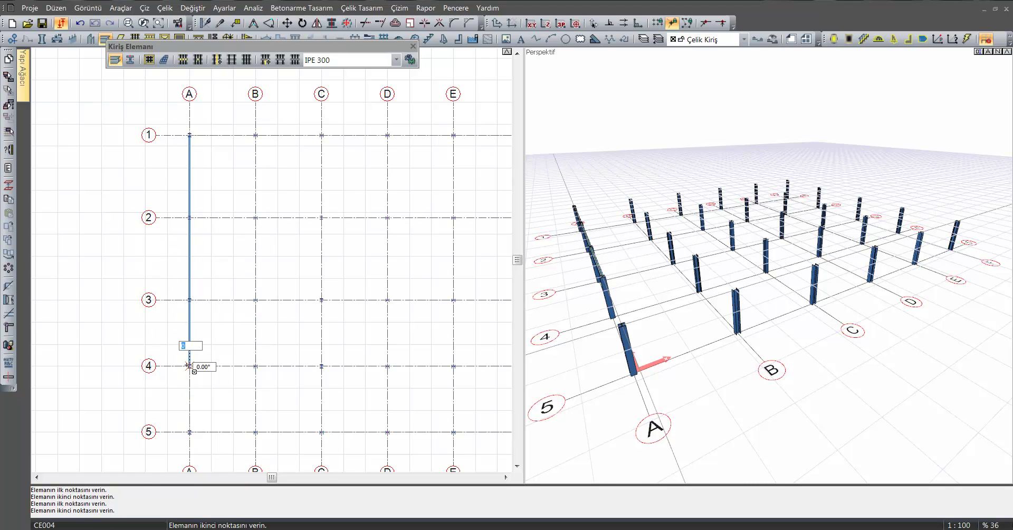
middle_click_drag(189, 366, 184, 330)
left_click(185, 396)
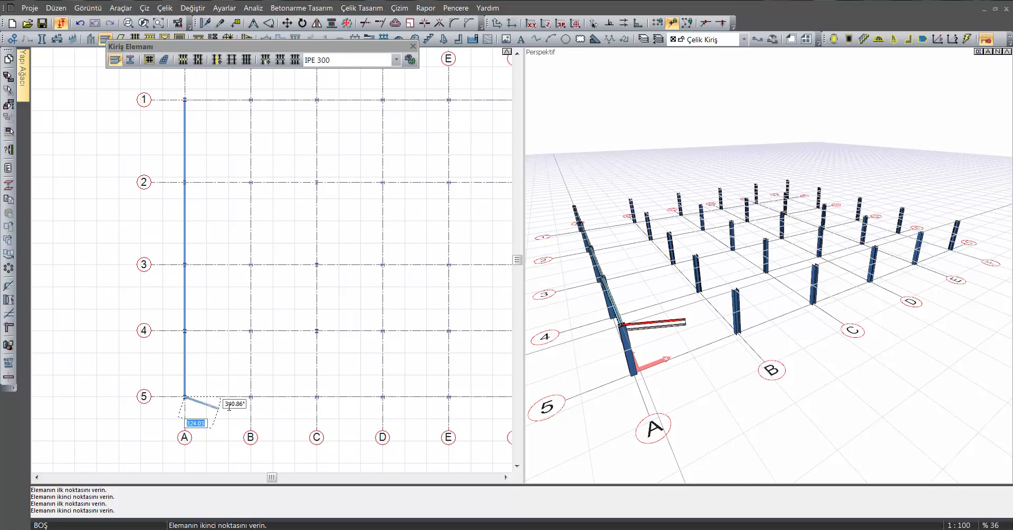
- Continue the beams along axis 5 from A5 to F5, then stop placing beams
left_click(251, 397)
left_click(317, 396)
scroll(370, 406, "down", 1)
scroll(365, 401, "down", 1)
scroll(327, 388, "down", 1)
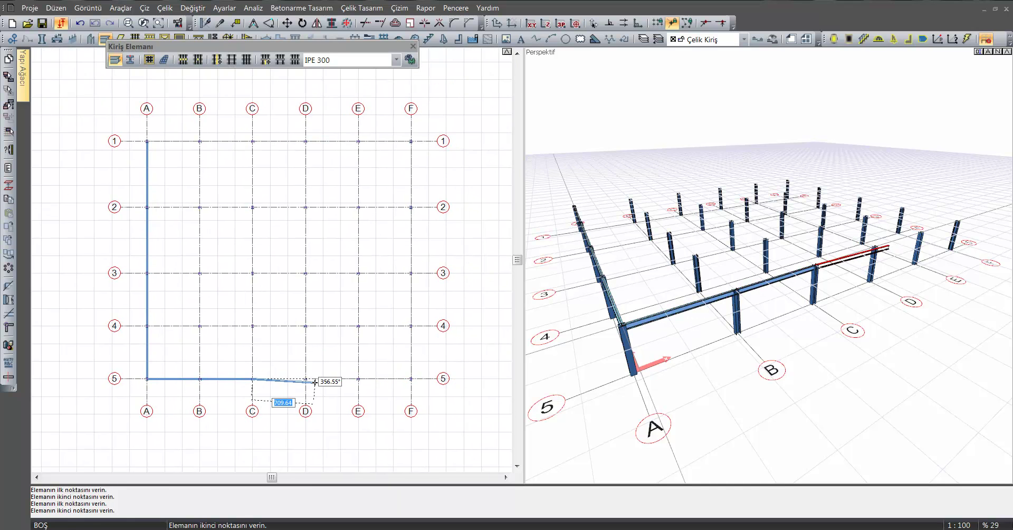
scroll(315, 382, "up", 1)
left_click(304, 376)
left_click(370, 376)
left_click(436, 377)
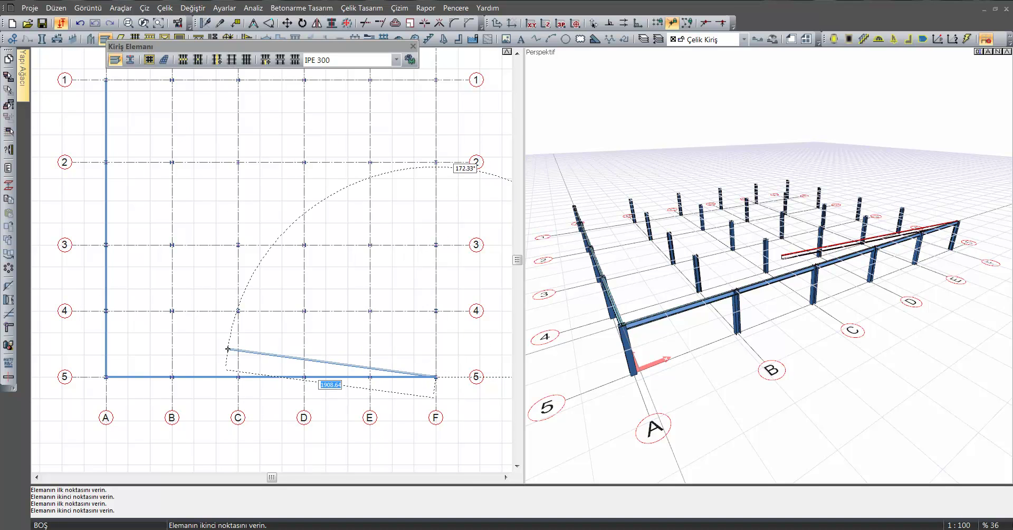
key("Escape")
middle_click_drag(210, 344, 219, 385)
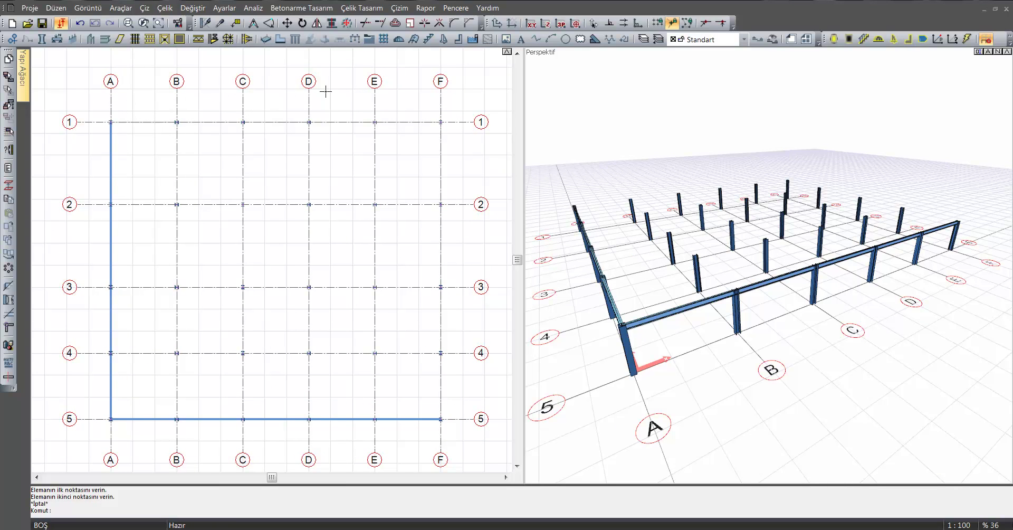
- Array the four axis A beams 5 times with 600 cm X spacing
left_click(109, 180)
left_click(110, 233)
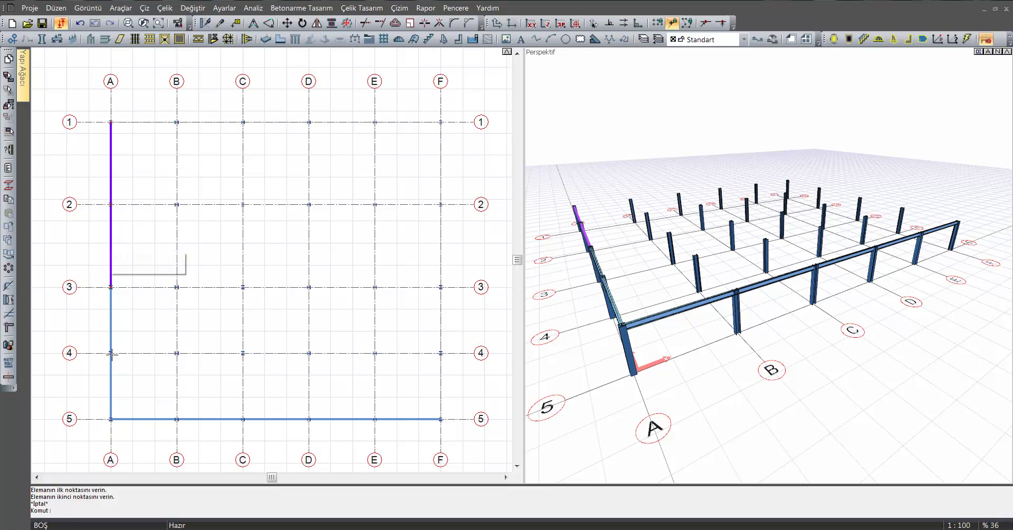
left_click(111, 325)
left_click(111, 390)
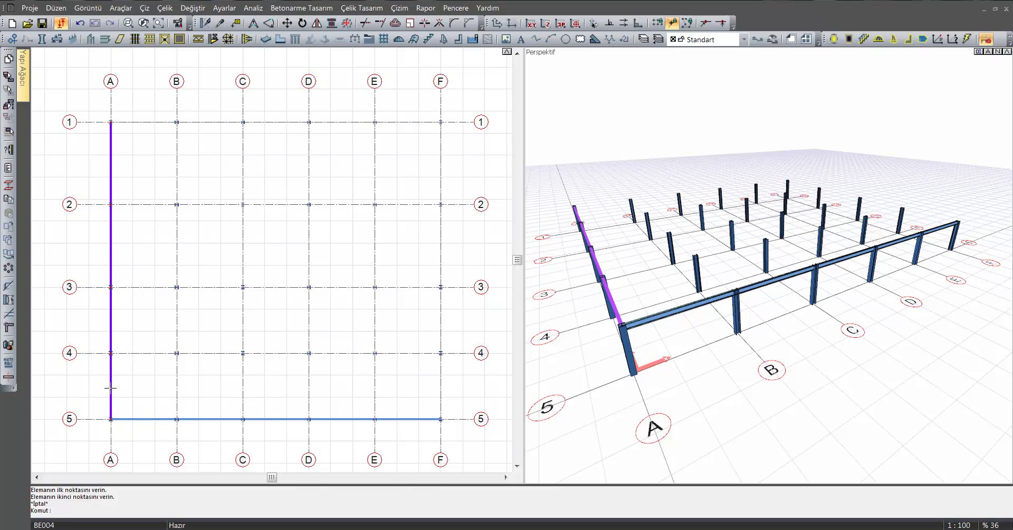
left_click(9, 241)
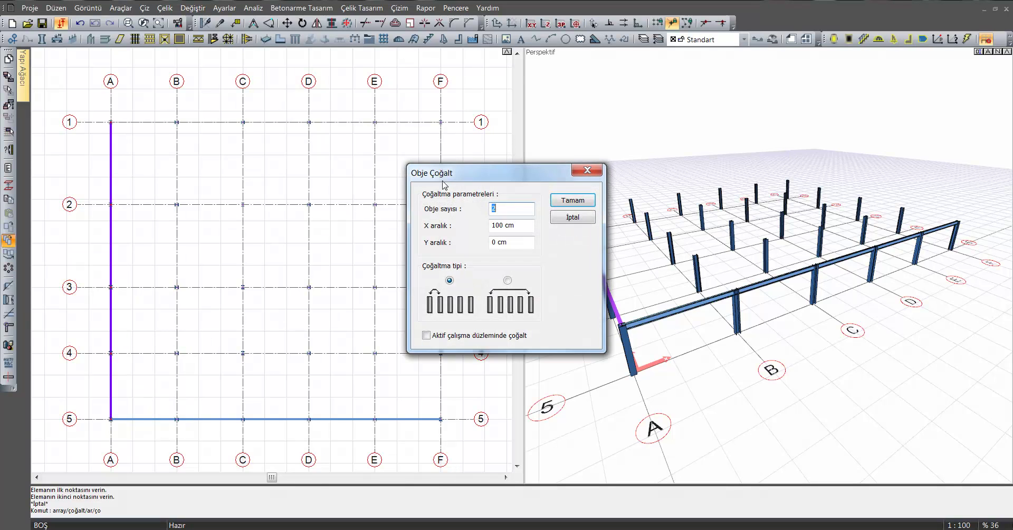
left_click_drag(487, 175, 498, 167)
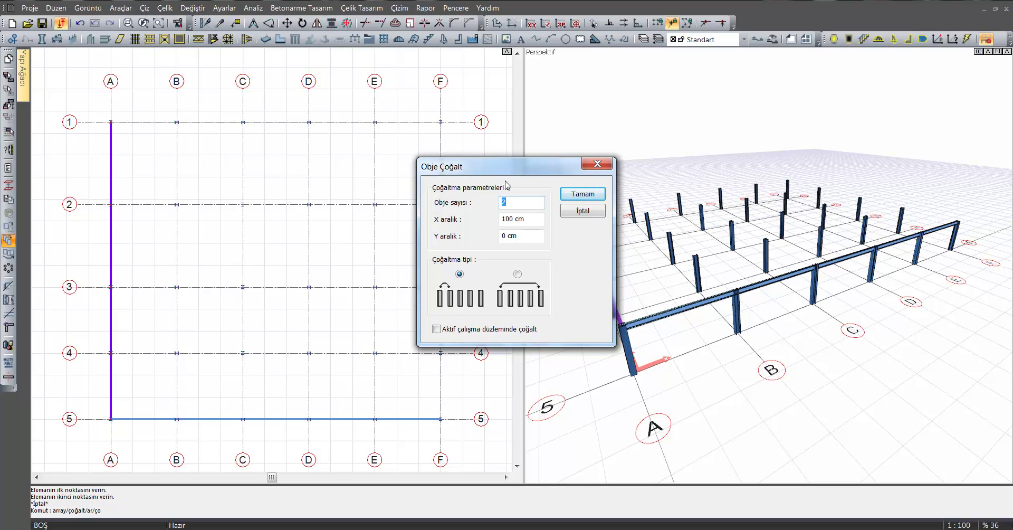
type("5")
left_click_drag(533, 223, 487, 224)
type("600")
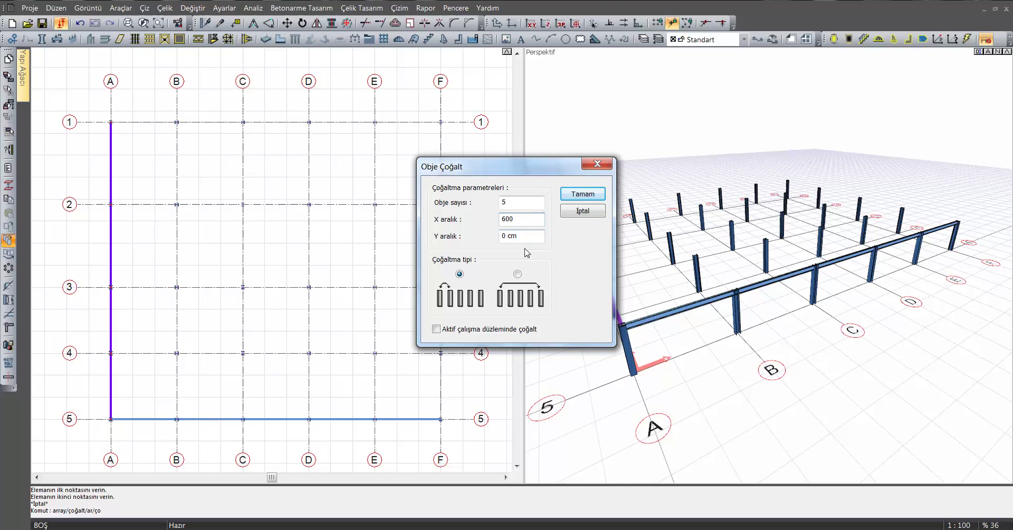
left_click(581, 195)
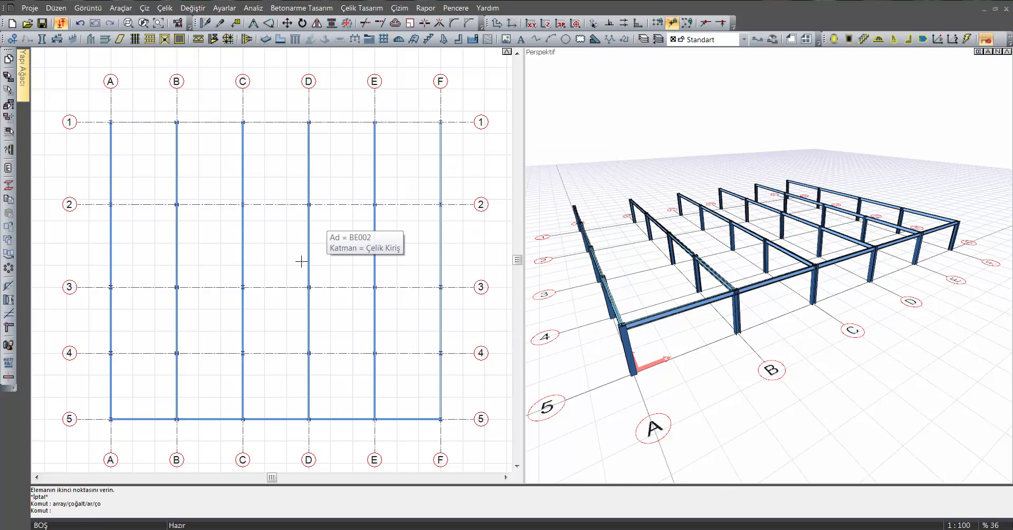
- Select the five beams along axis 5 from A to F
key("Escape")
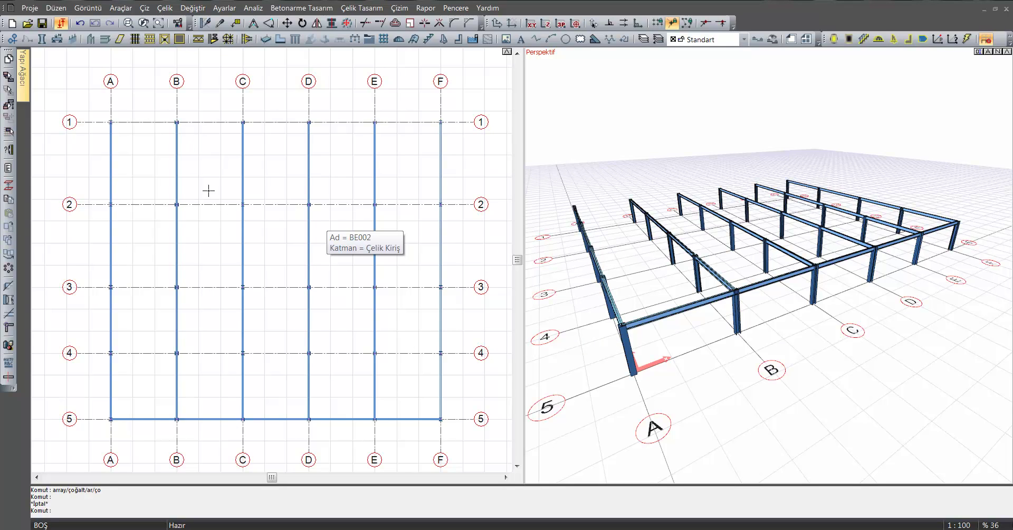
left_click(140, 419)
left_click(226, 419)
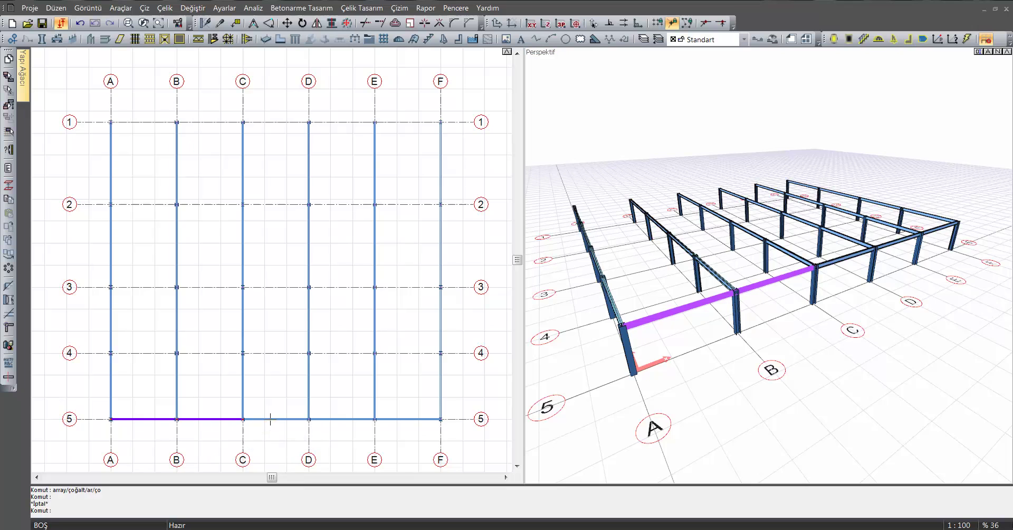
left_click(295, 419)
left_click(336, 419)
left_click(401, 419)
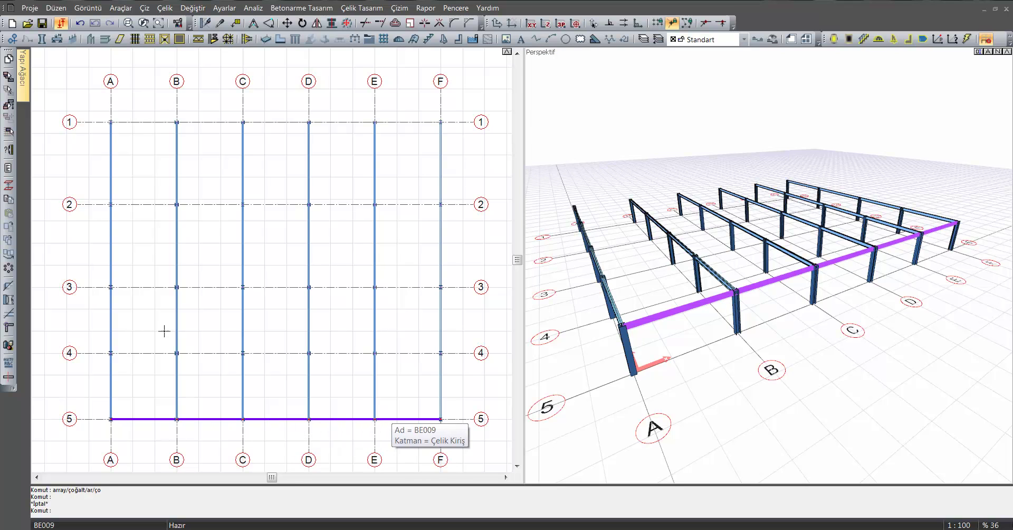
- Clone the axis 5 beam row from base point A5 onto axes 4, 3, 2 and 1
left_click(9, 226)
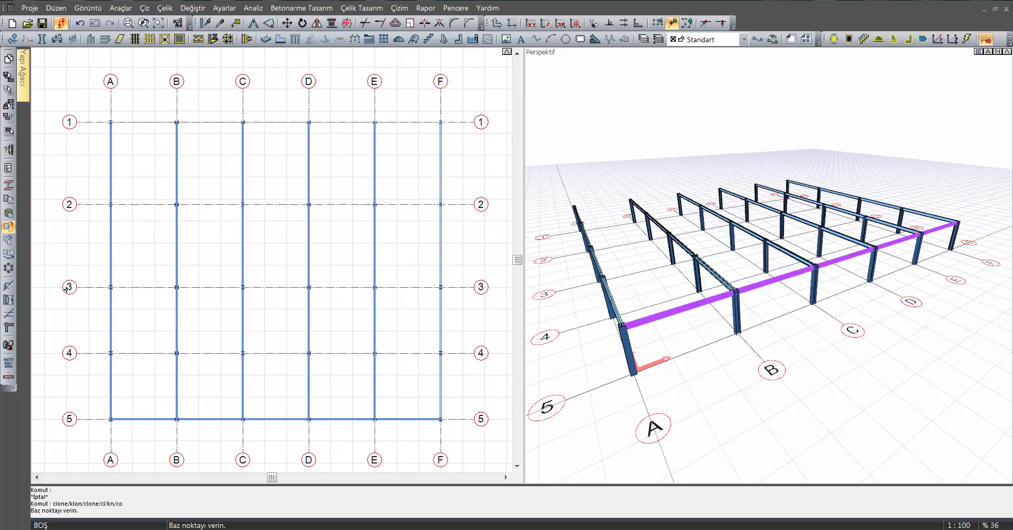
left_click(111, 420)
left_click(112, 352)
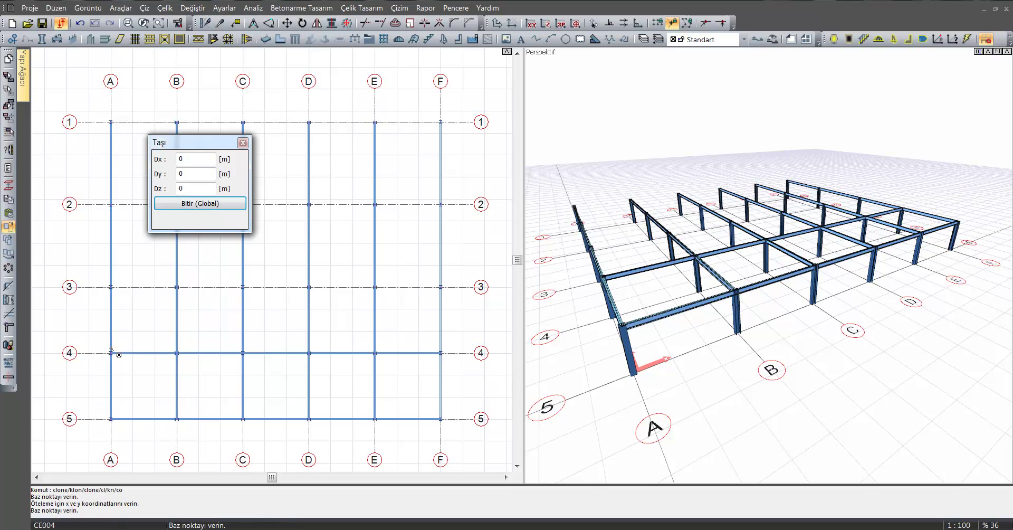
left_click(123, 291)
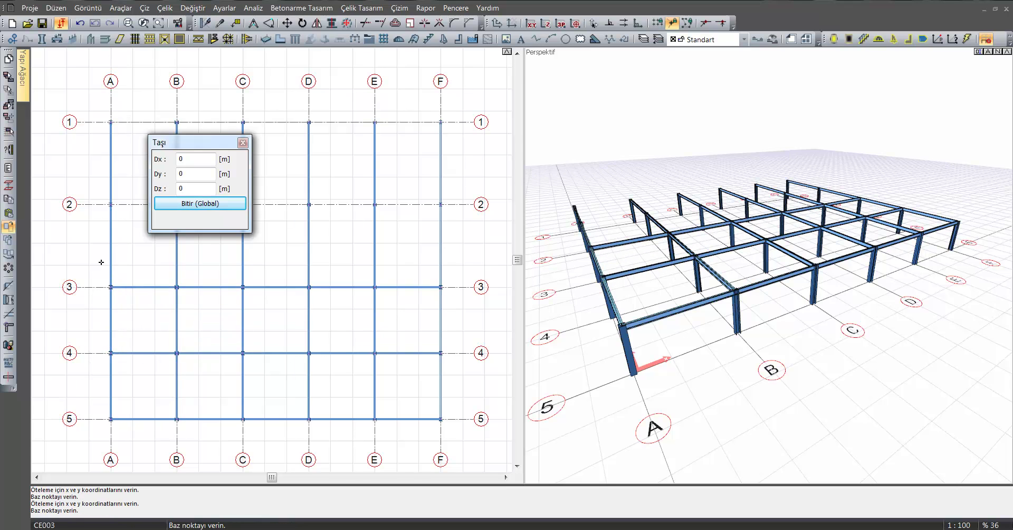
left_click(110, 206)
left_click(103, 120)
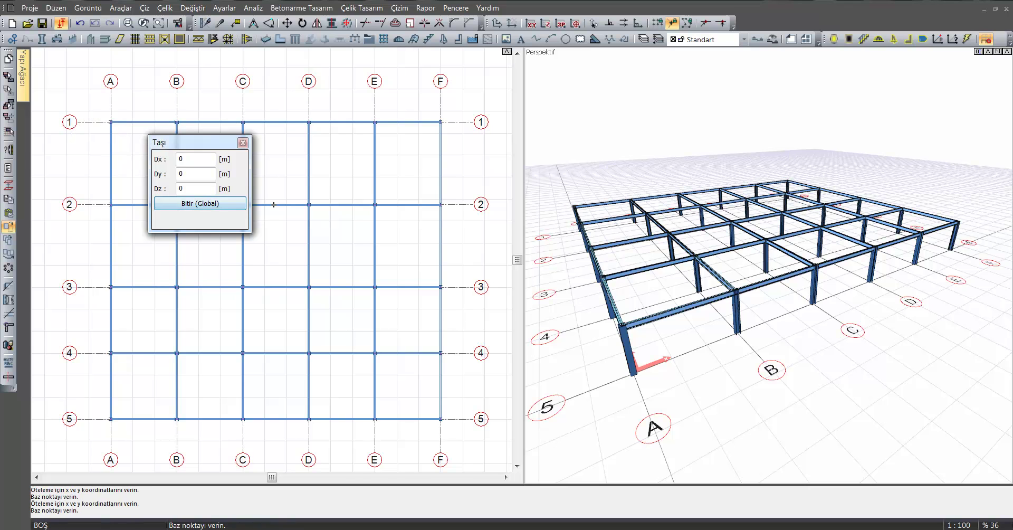
key("Escape")
key("Escape")
mouse_move(746, 277)
middle_mouse_down()
mouse_move(769, 336)
mouse_move(736, 347)
middle_mouse_up()
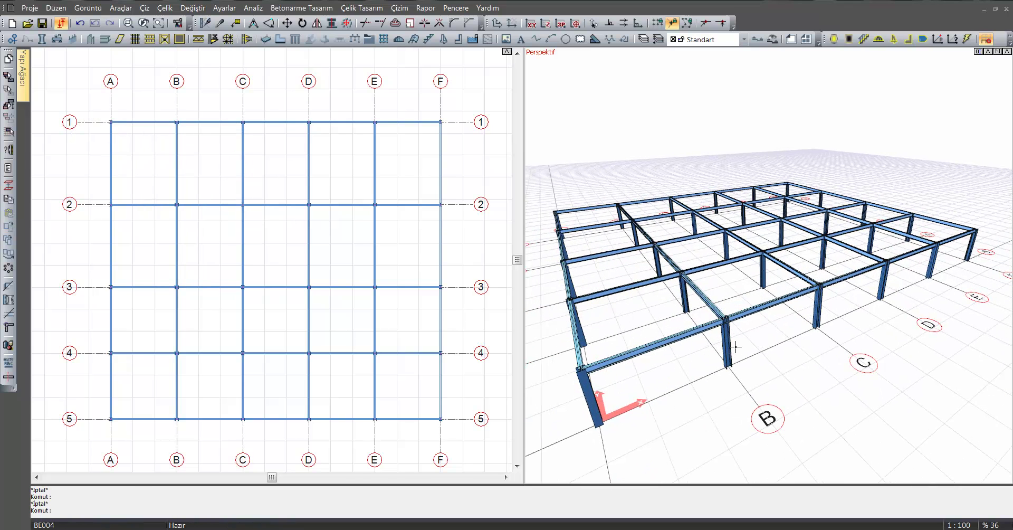
- Zoom in on the 3D frame and open the properties of the beam between A4 and B4
scroll(678, 275, "up", 3)
middle_click_drag(678, 275, 696, 420)
scroll(695, 420, "down", 3)
scroll(674, 122, "up", 2)
middle_click_drag(712, 127, 736, 336)
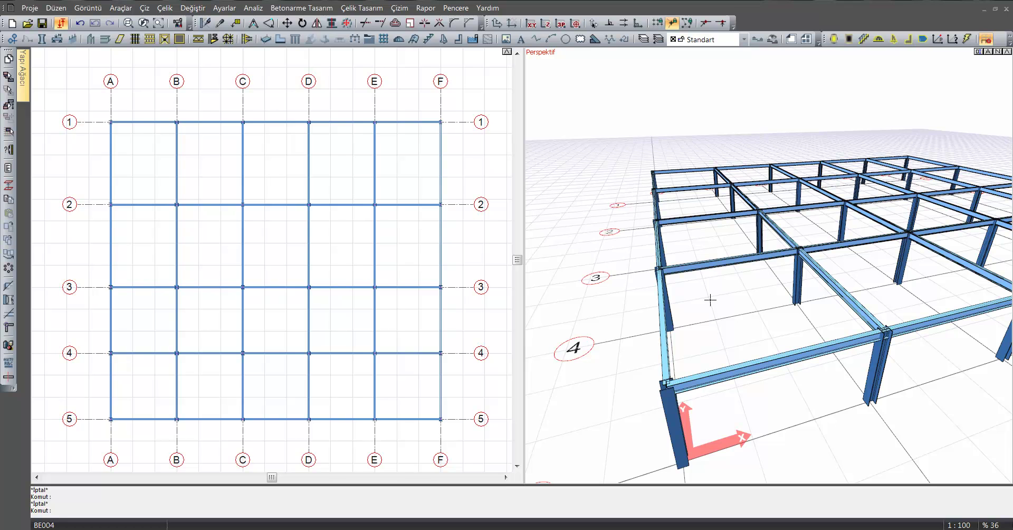
scroll(710, 300, "up", 2)
scroll(709, 298, "up", 1)
scroll(712, 299, "up", 1)
scroll(718, 288, "up", 1)
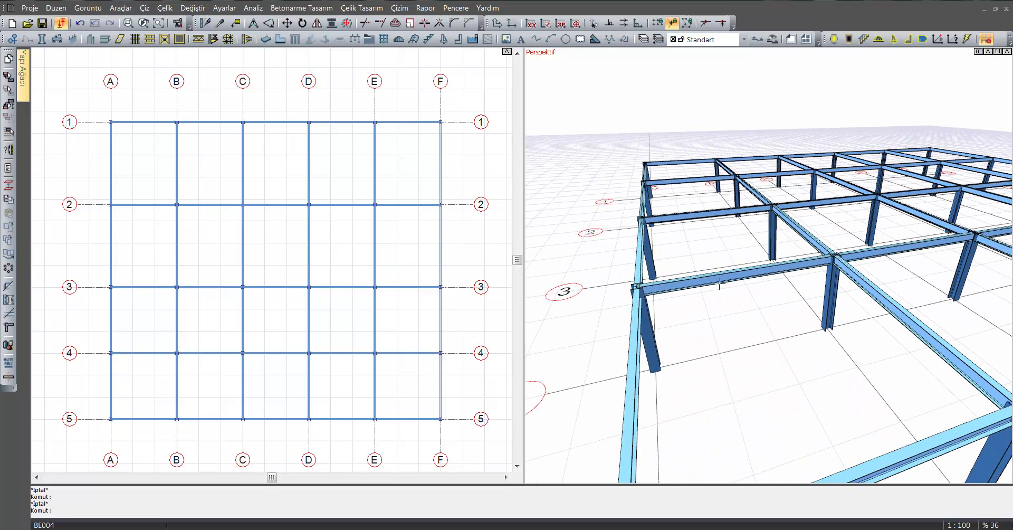
double_click(718, 275)
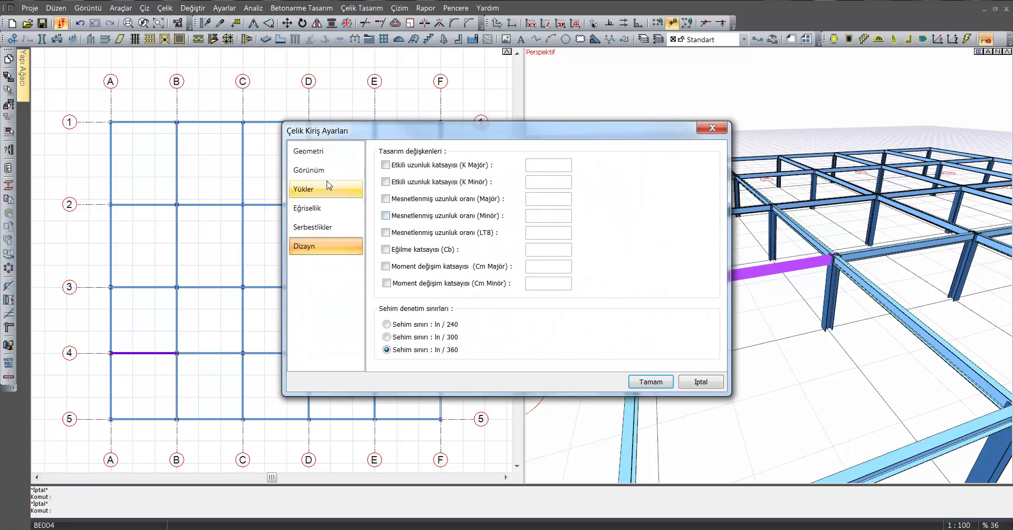
- Set the beam's curvature radius to 500 cm in the vertical (Düşey) plane
left_click(322, 156)
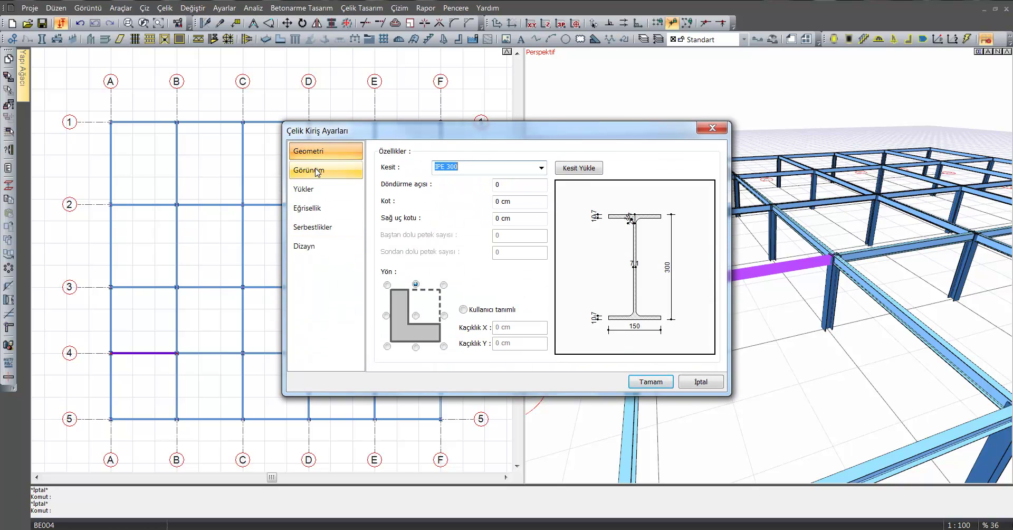
left_click(315, 169)
left_click(327, 153)
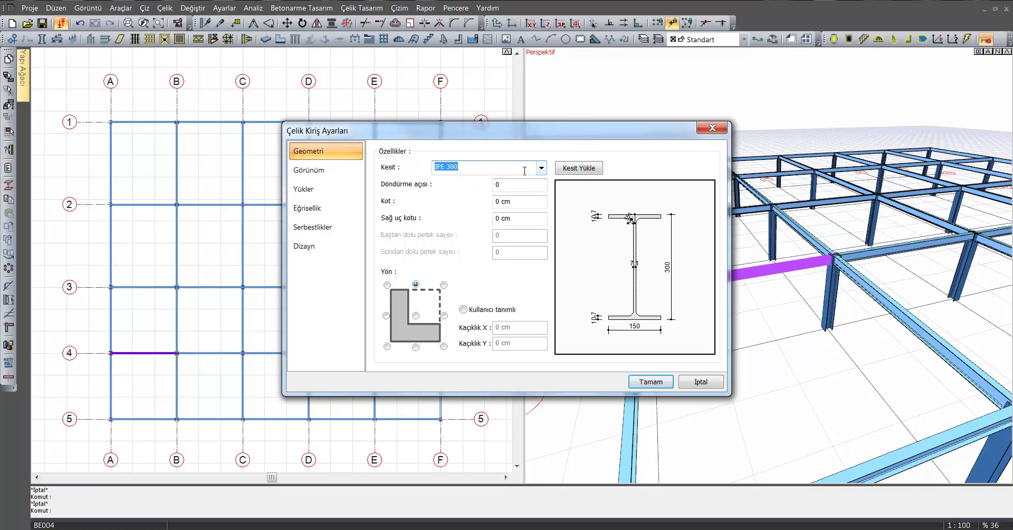
left_click(319, 190)
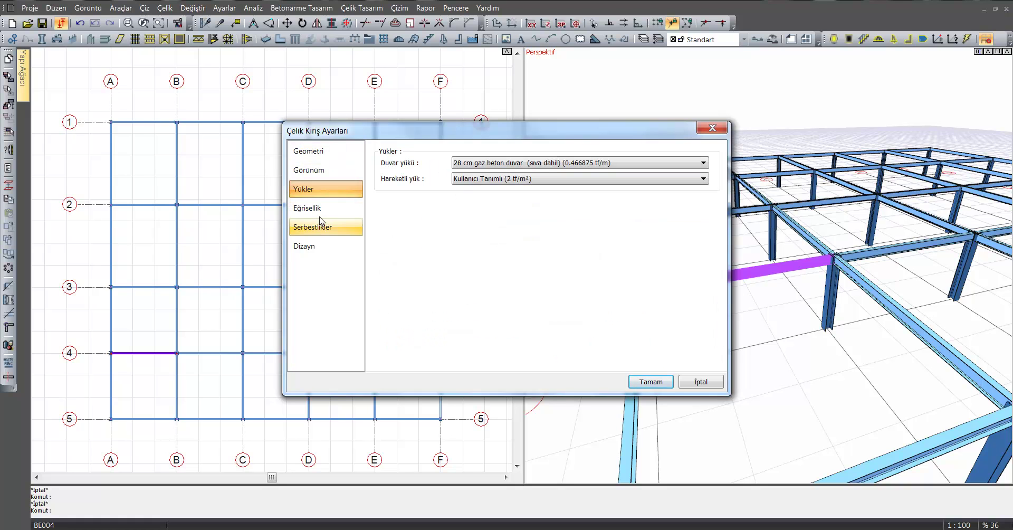
left_click(320, 211)
left_click_drag(495, 134, 323, 134)
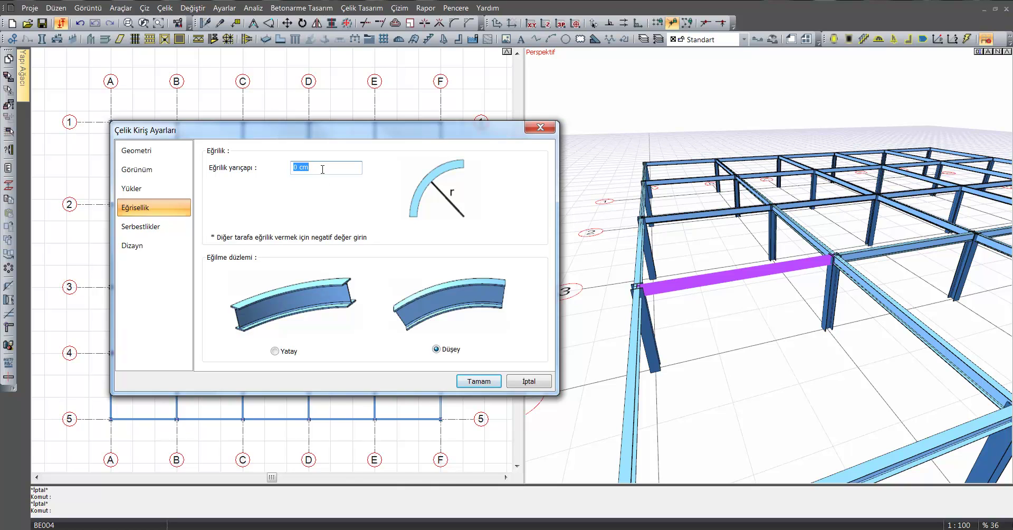
type("500")
left_click(436, 349)
- Apply the 500 cm vertical arch and orbit the 3D view to inspect it
left_click(478, 381)
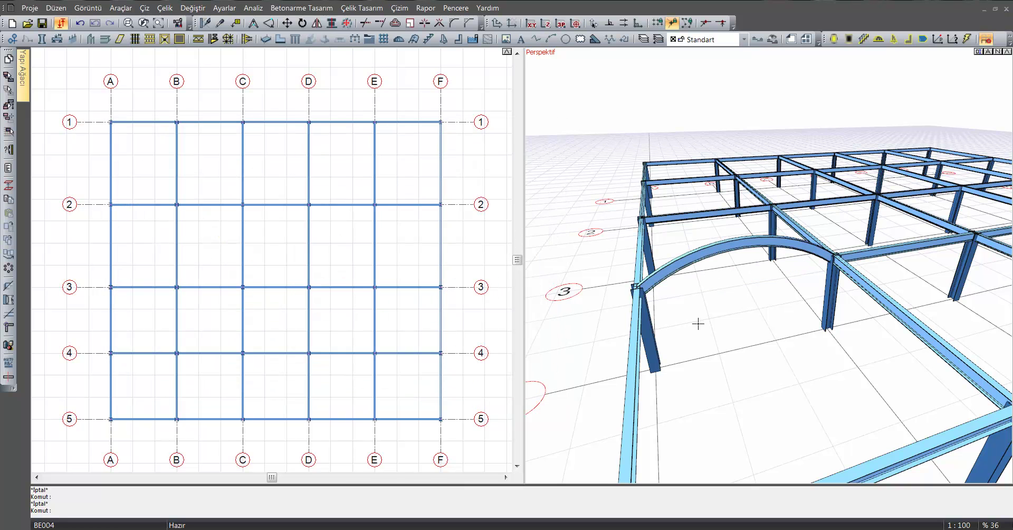
scroll(702, 307, "up", 2)
scroll(738, 354, "up", 2)
middle_click_drag(738, 354, 744, 267)
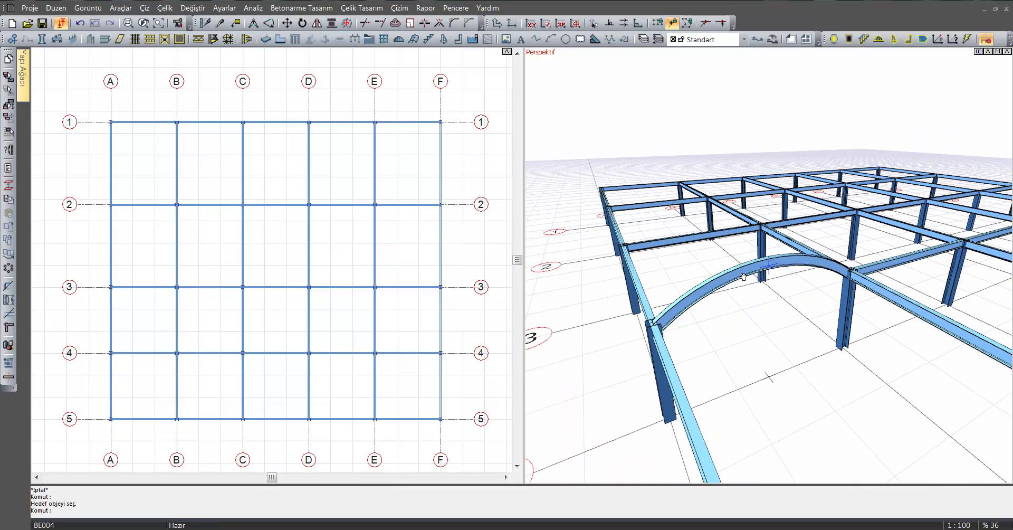
- Reset the arched beam's curvature radius to 0 so it is straight again
double_click(744, 268)
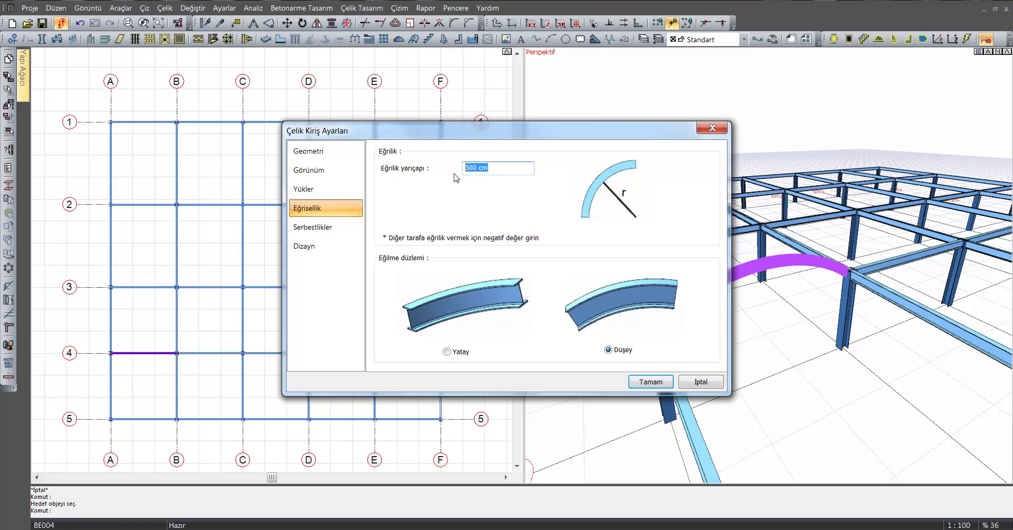
type("0")
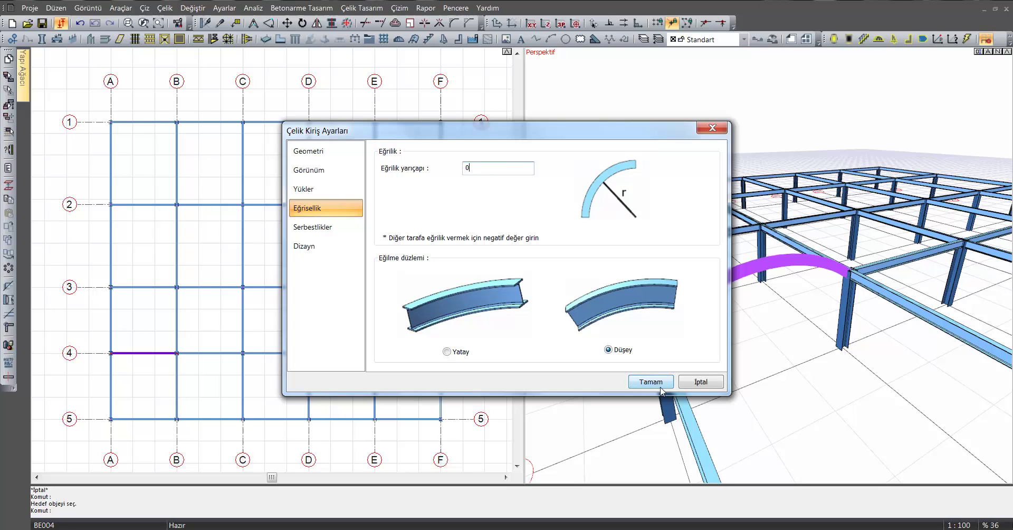
left_click(661, 385)
middle_click_drag(705, 351, 671, 331)
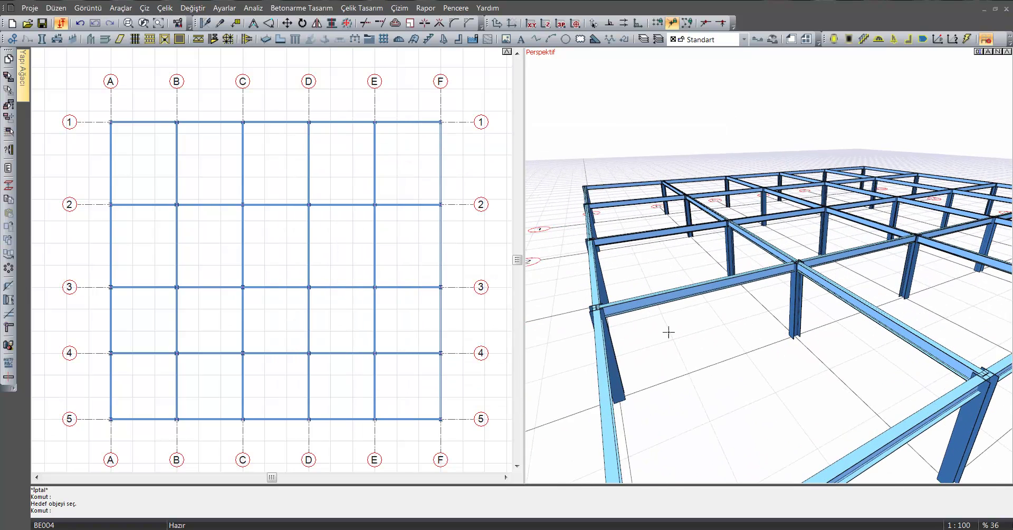
double_click(685, 297)
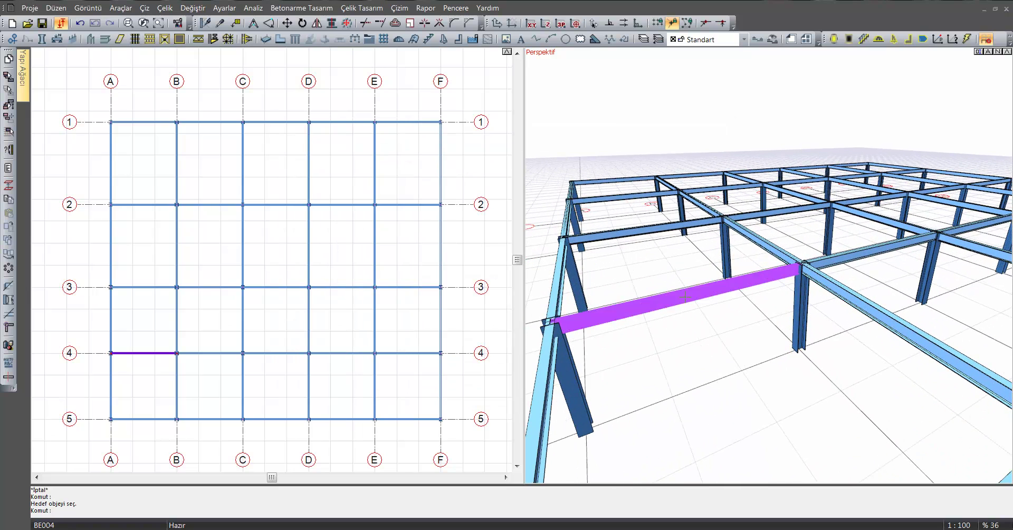
left_click(304, 235)
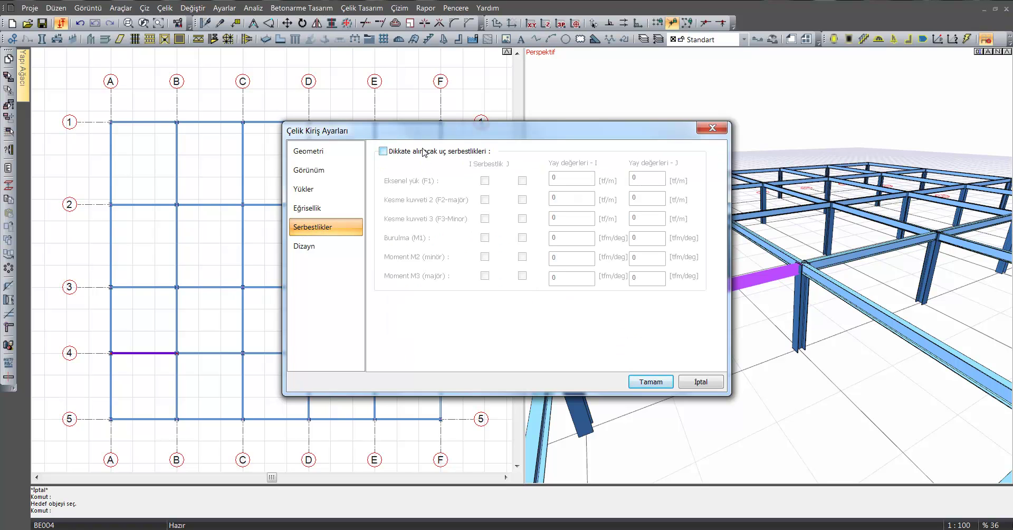
left_click(418, 152)
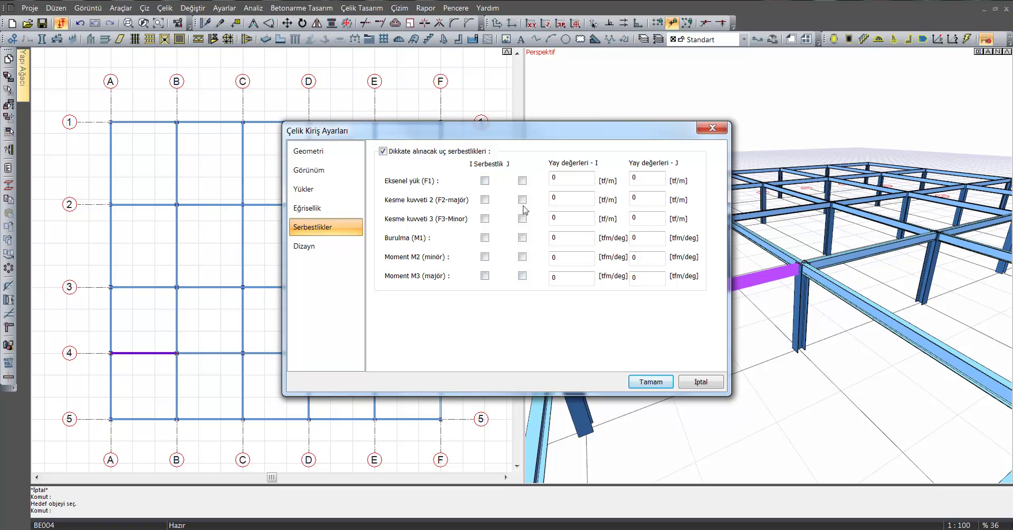
left_click(383, 151)
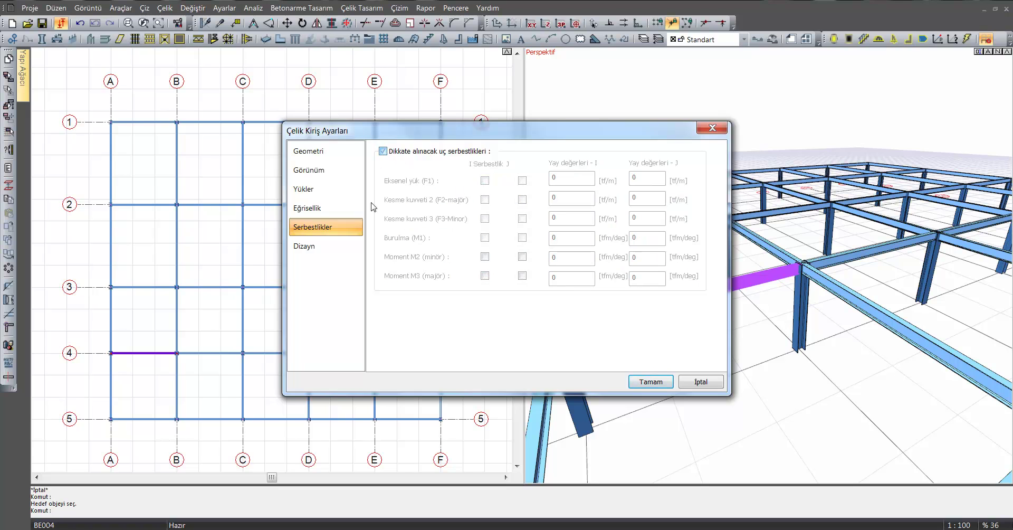
left_click(332, 252)
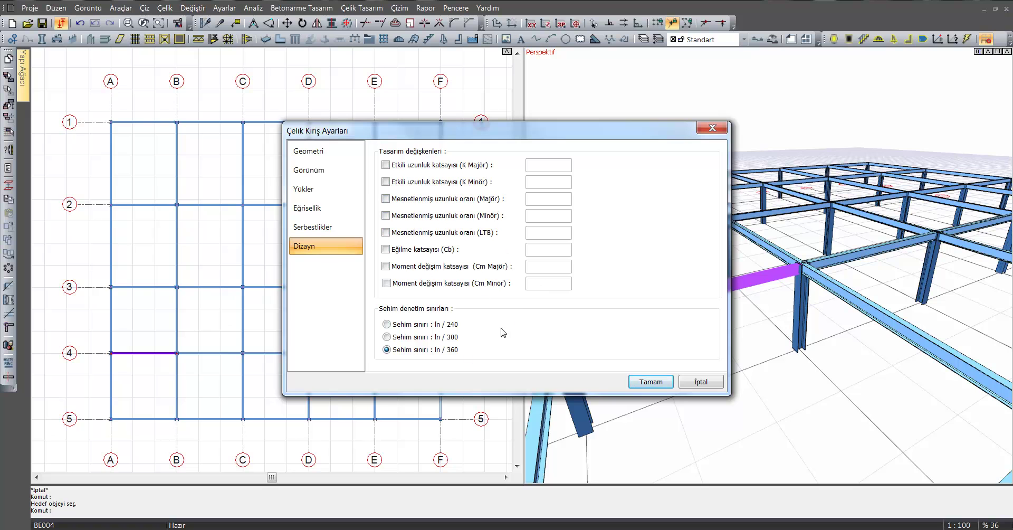
left_click(650, 382)
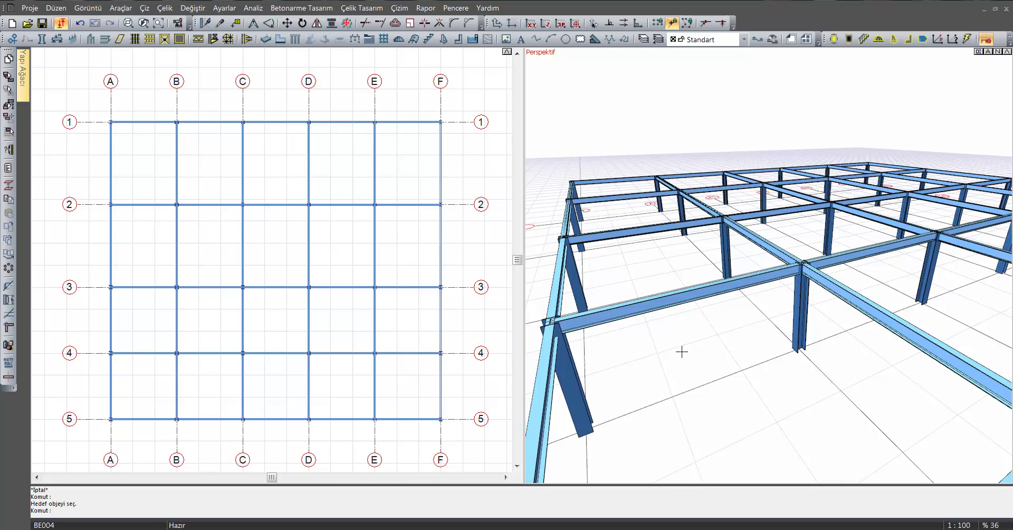
key("ctrl+a")
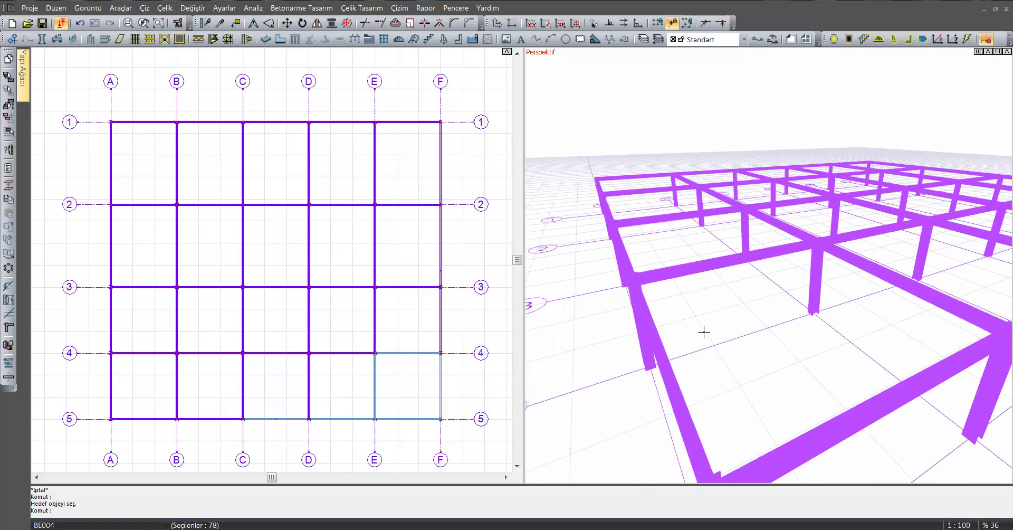
key("Escape")
scroll(704, 300, "up", 2)
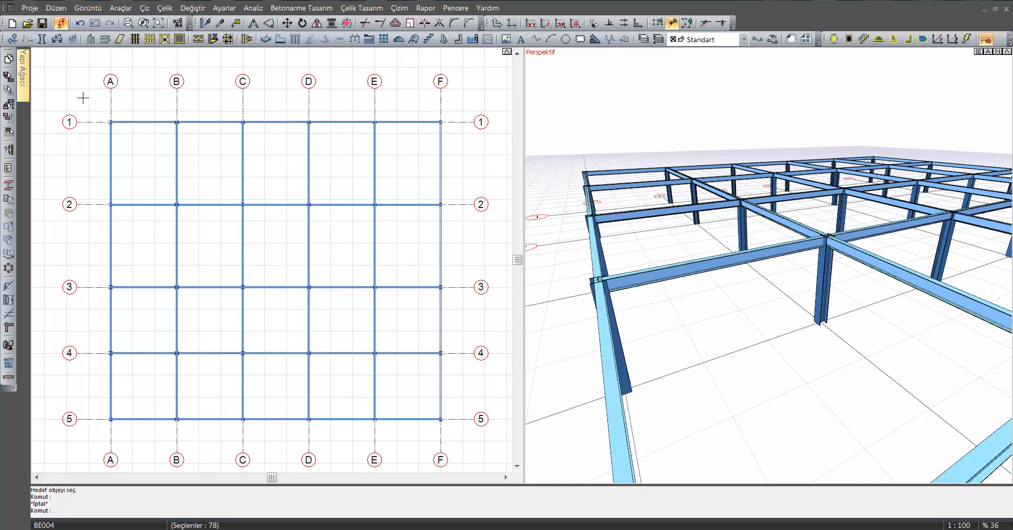
left_click(105, 40)
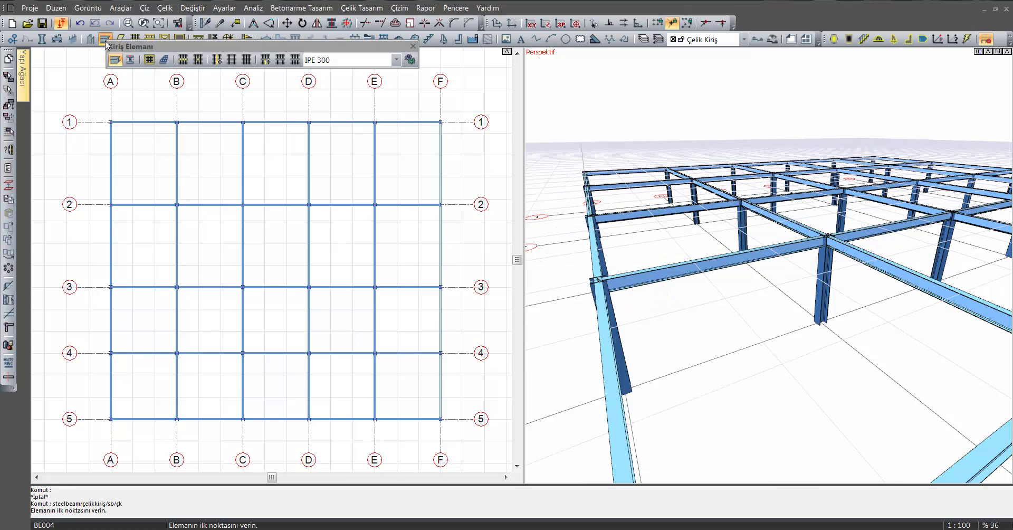
left_click(132, 59)
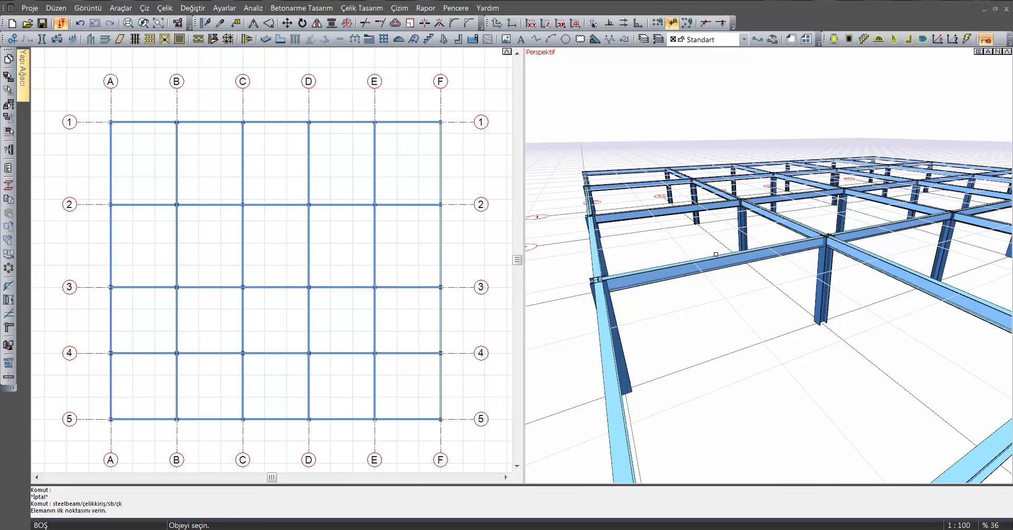
scroll(706, 251, "up", 1)
scroll(681, 268, "up", 1)
middle_click_drag(620, 281, 686, 304)
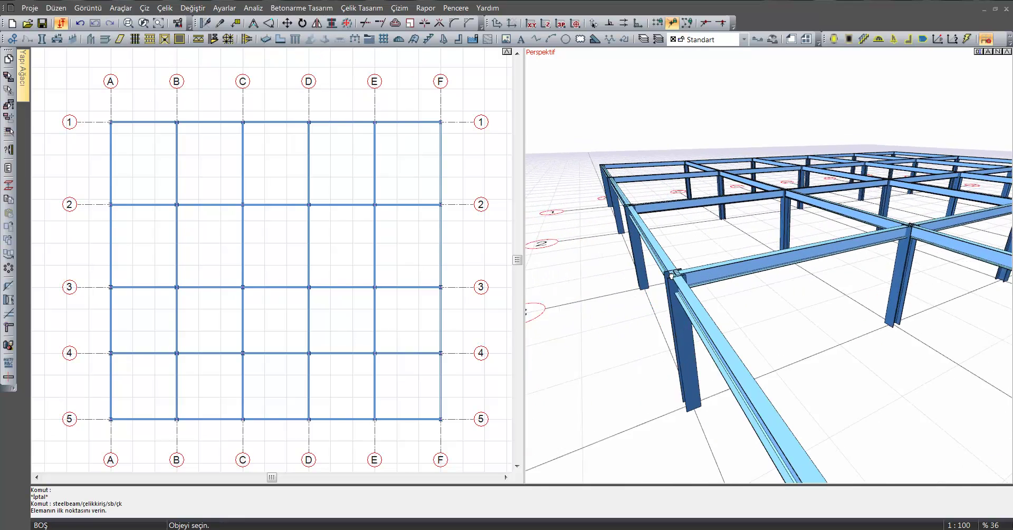
mouse_move(700, 254)
middle_mouse_down()
mouse_move(729, 353)
mouse_move(705, 329)
mouse_move(690, 348)
mouse_move(714, 298)
middle_mouse_up()
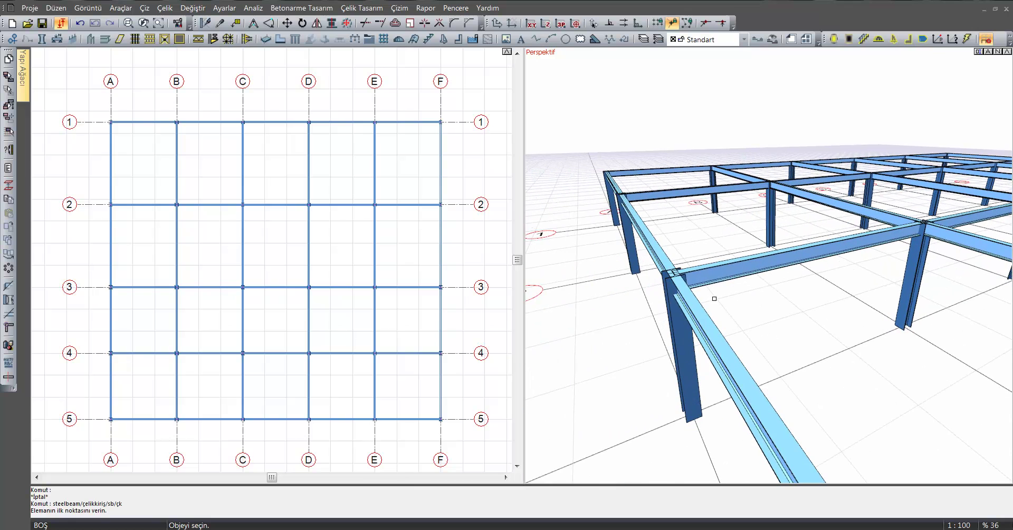
left_click(762, 296)
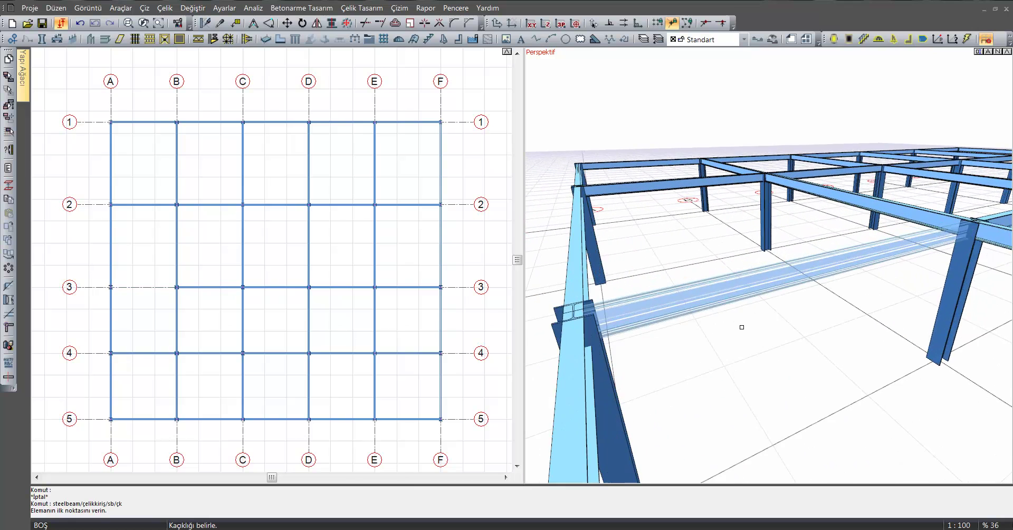
middle_click_drag(731, 340, 664, 283)
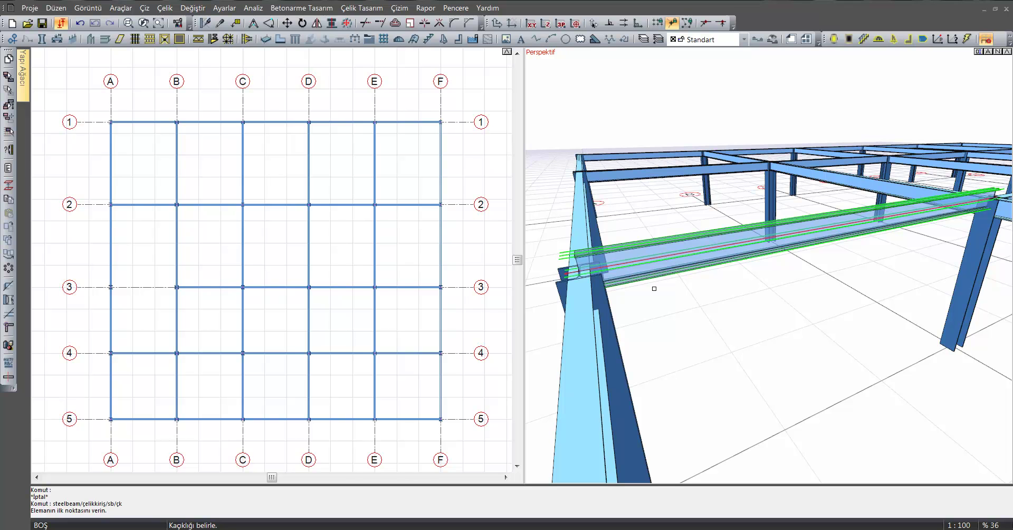
key("Escape")
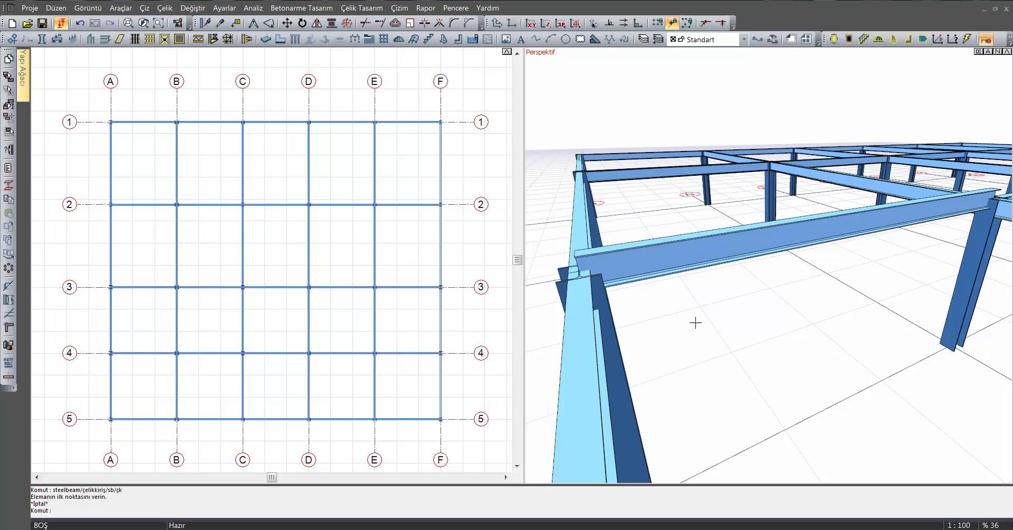
- Set the axis 3 beam between A and B to top-centre placement in its Geometri settings
mouse_move(701, 316)
middle_mouse_down()
mouse_move(702, 291)
mouse_move(716, 296)
mouse_move(642, 301)
mouse_move(666, 259)
mouse_move(759, 219)
middle_mouse_up()
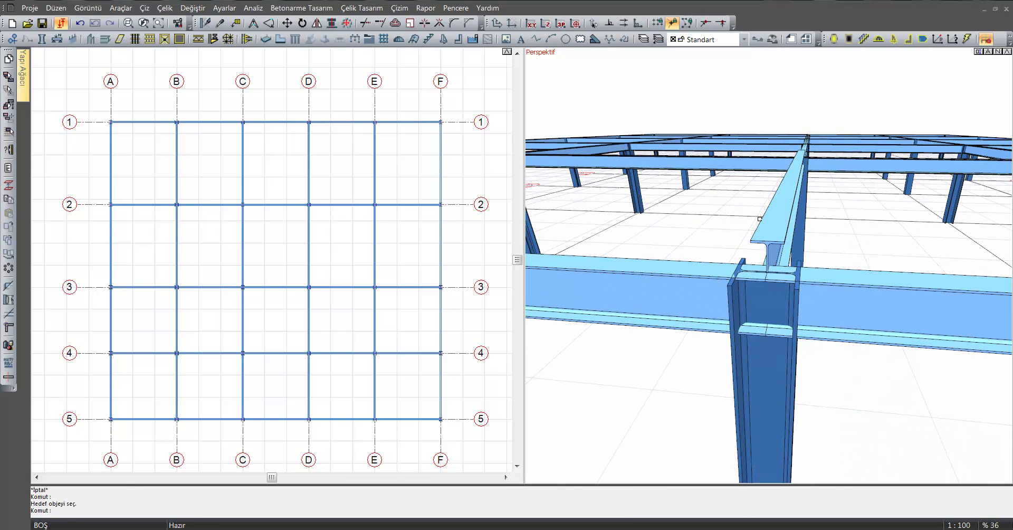
key("Escape")
double_click(774, 222)
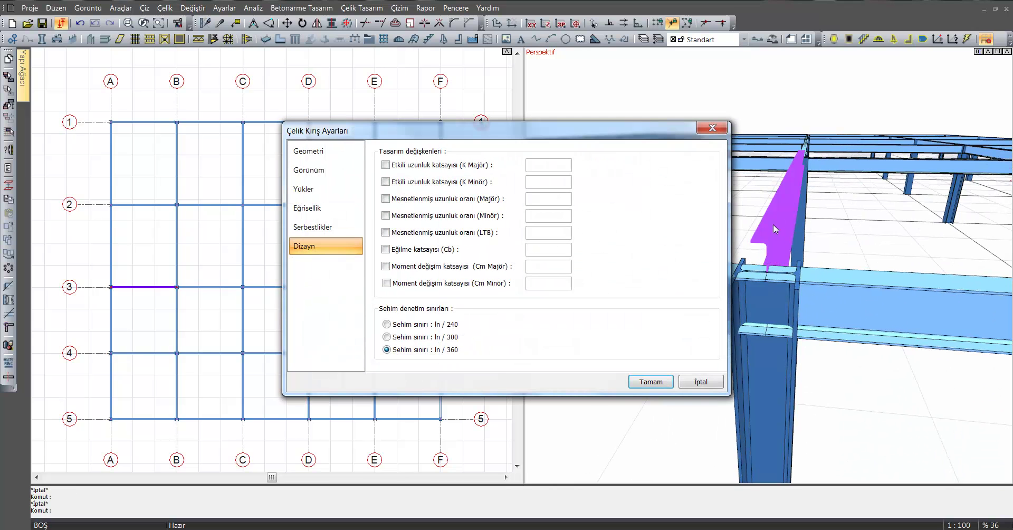
left_click(305, 152)
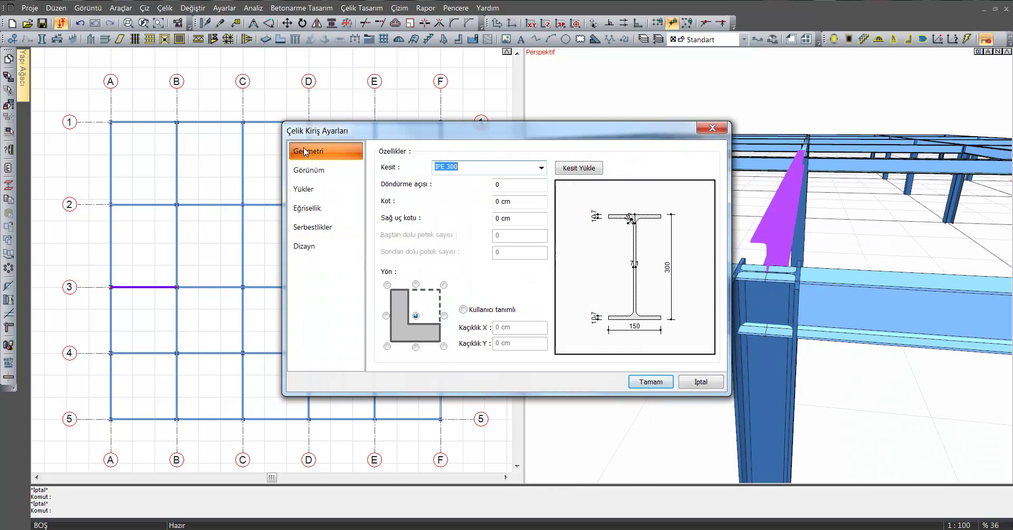
left_click(416, 285)
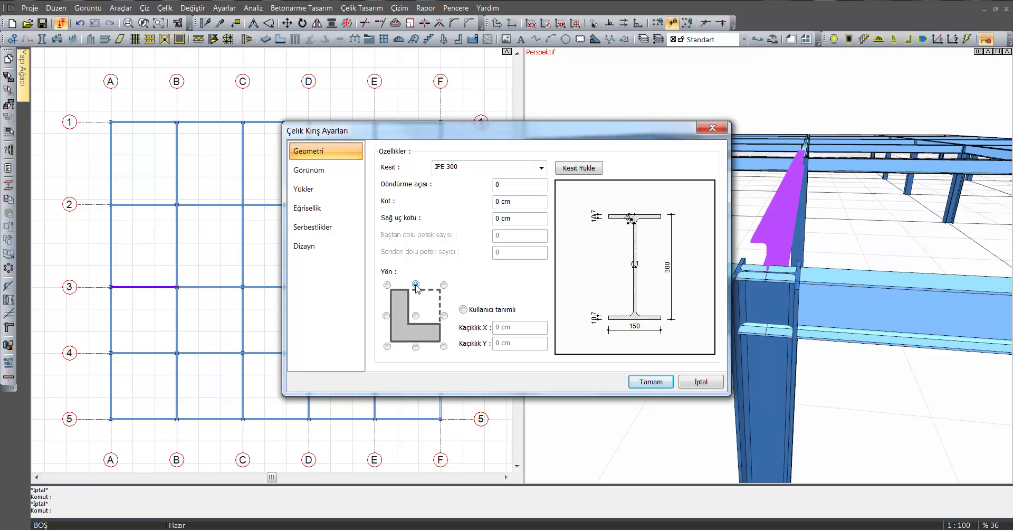
left_click(650, 381)
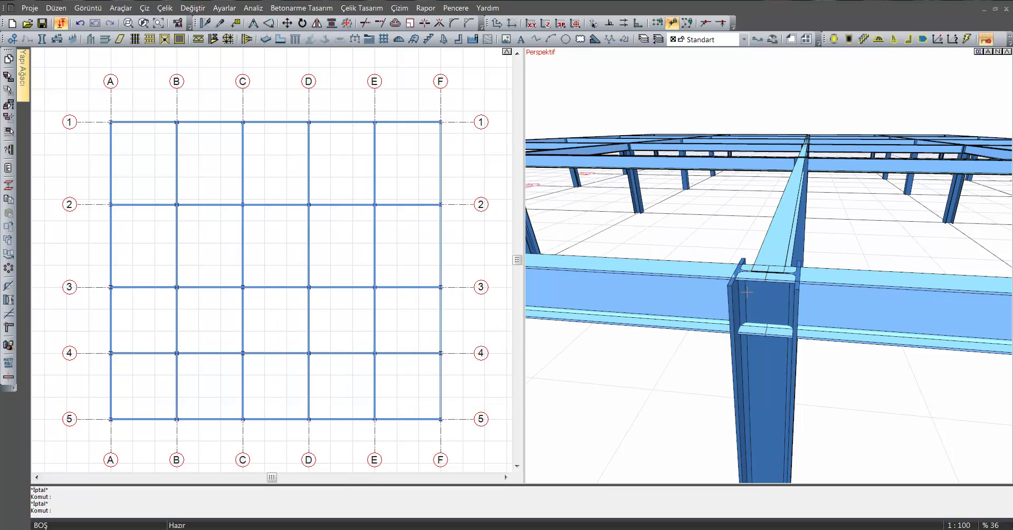
scroll(758, 276, "down", 2)
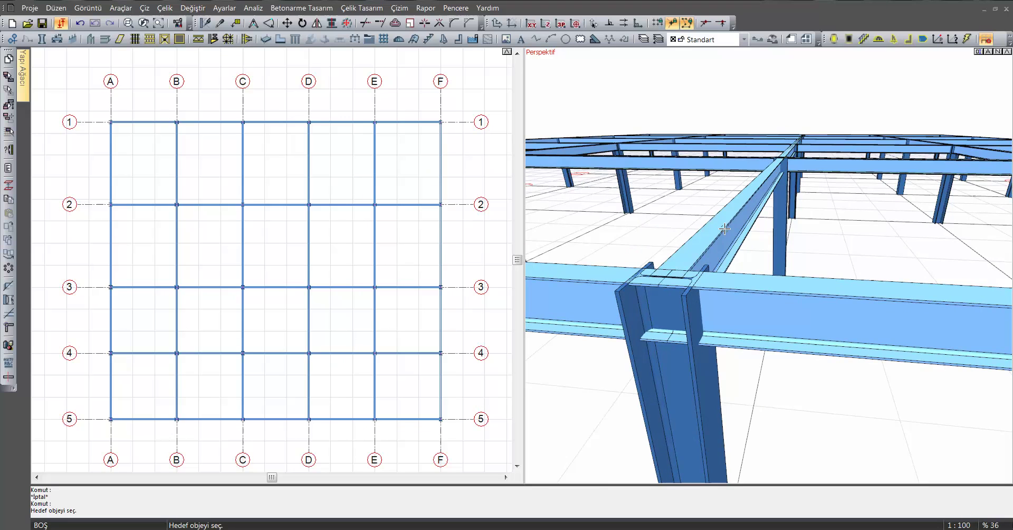
scroll(728, 254, "down", 2)
middle_click_drag(727, 254, 638, 323)
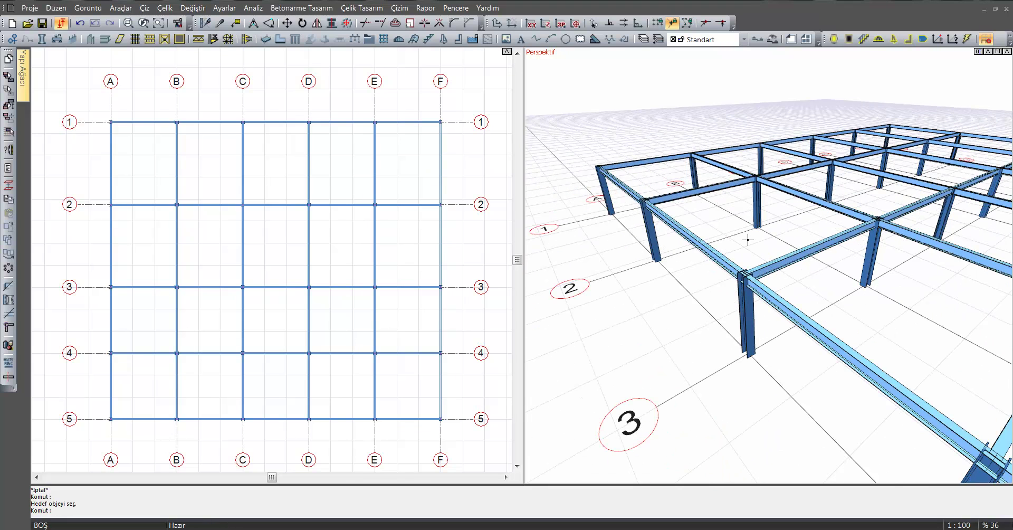